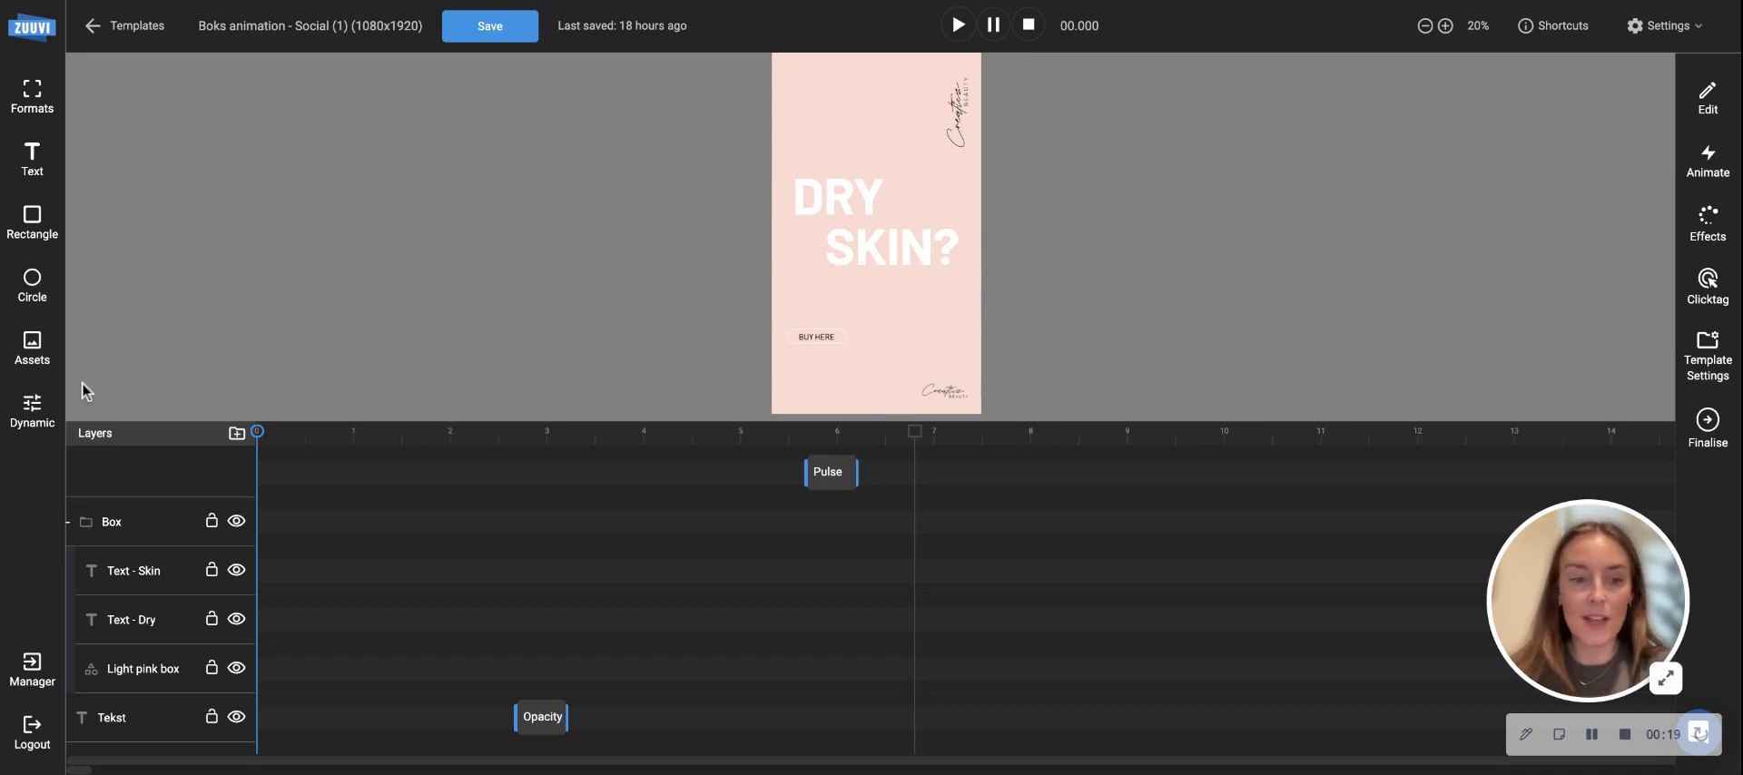
pyautogui.click(143, 683)
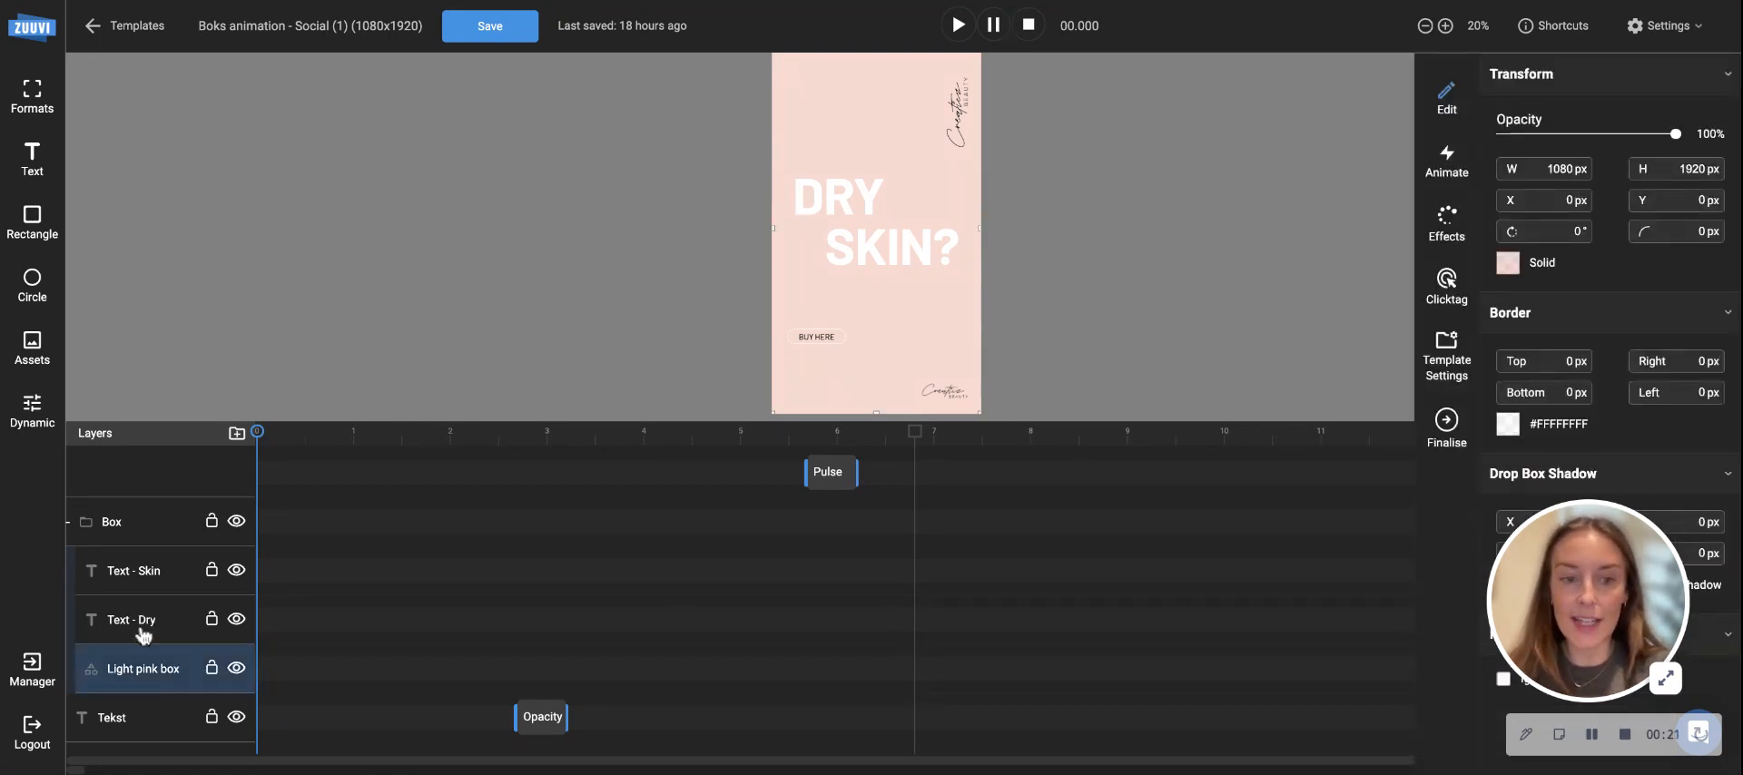
pyautogui.click(143, 634)
pyautogui.click(134, 582)
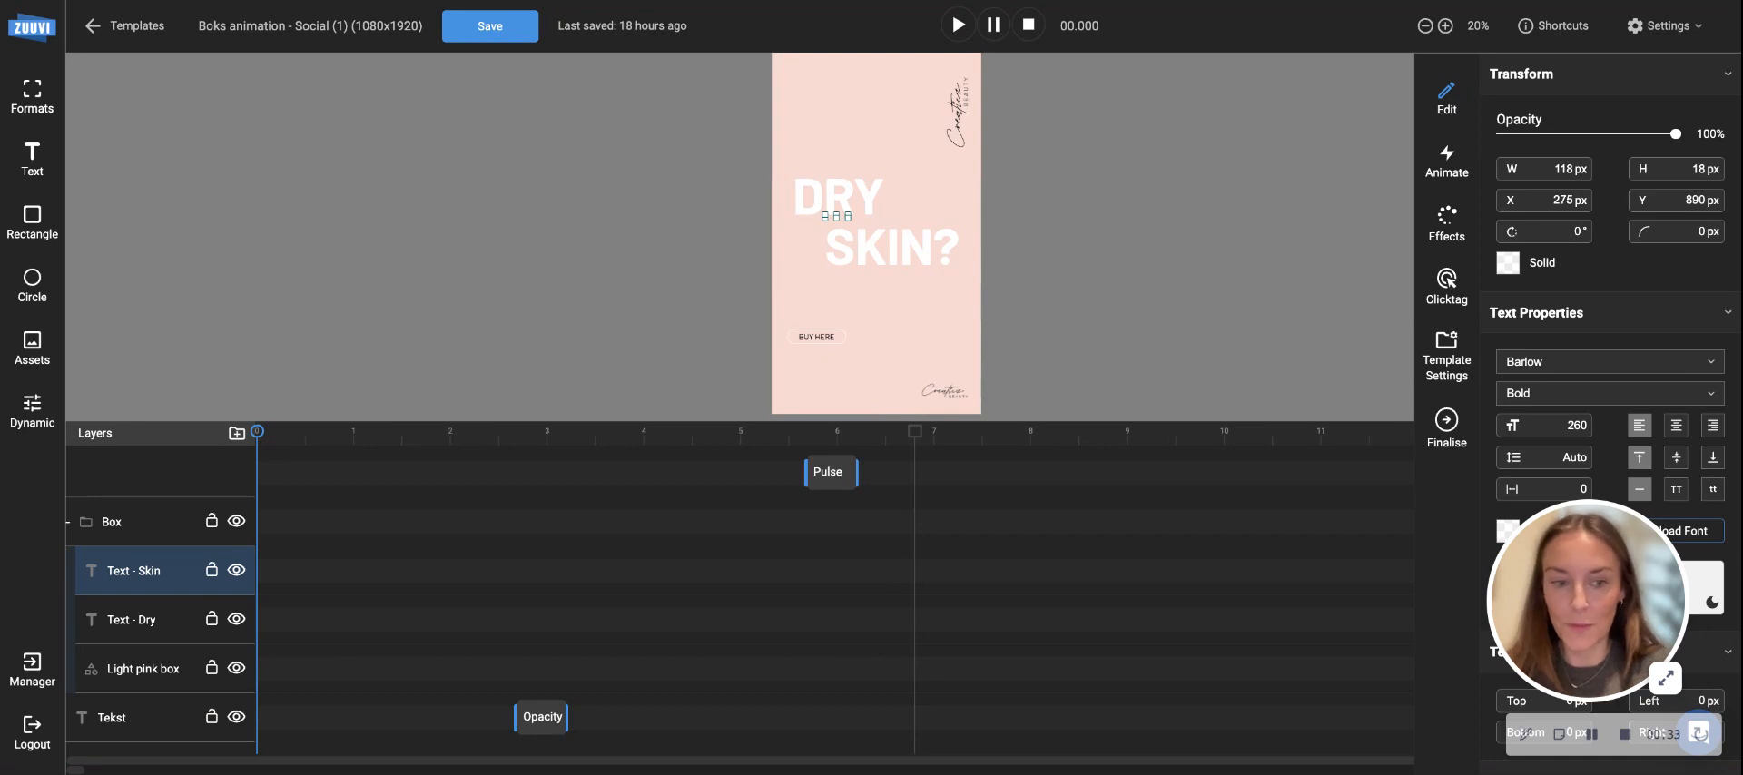
# - Add a Move animation to the Light pink box layer with start 0,8 and duration 0,8
pyautogui.click(140, 678)
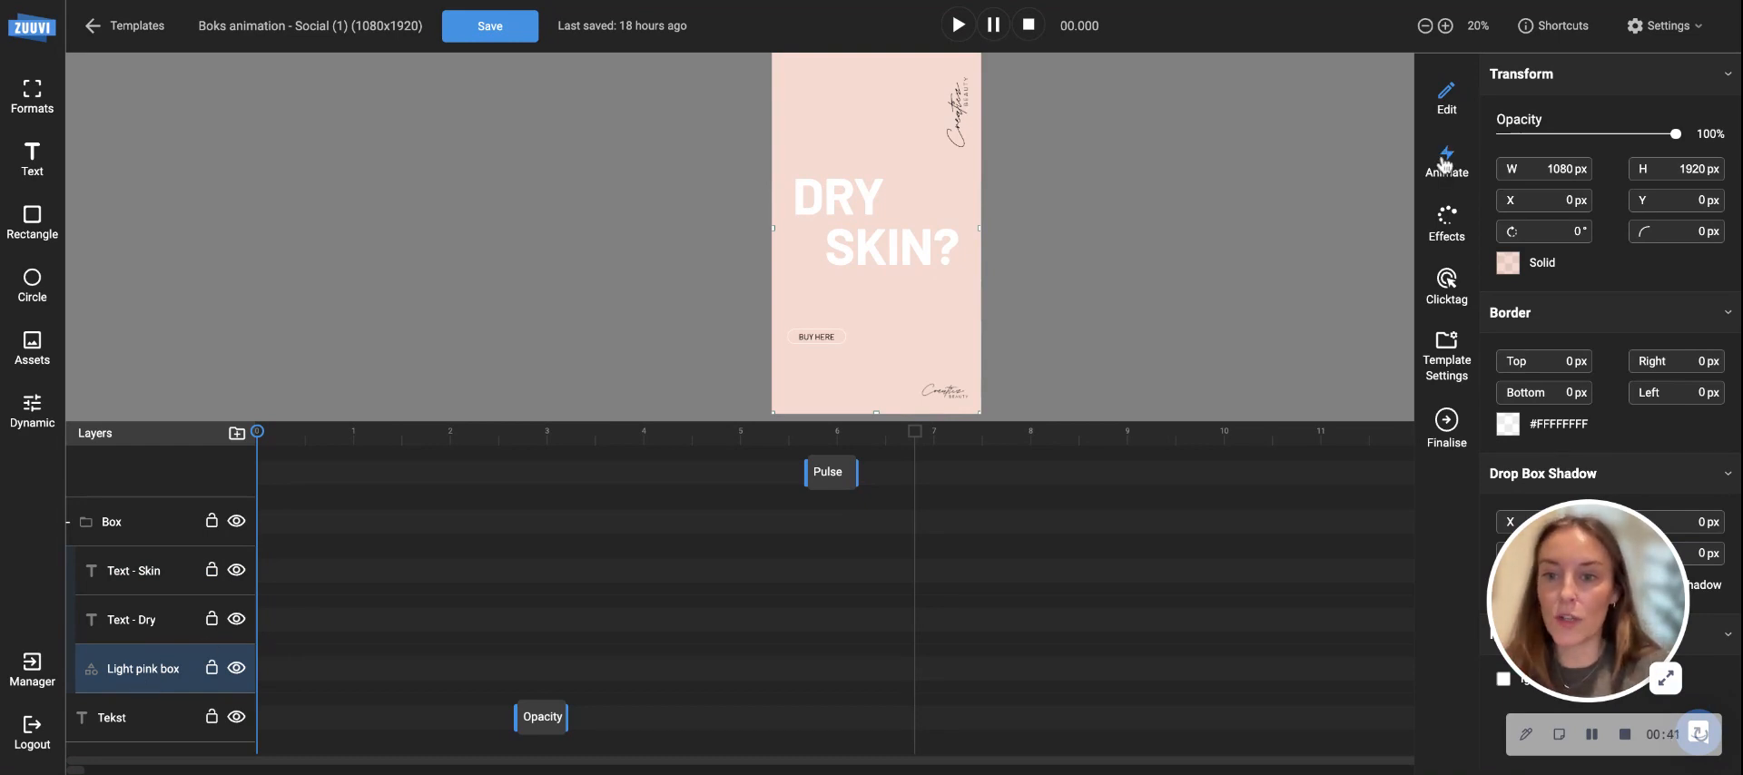
pyautogui.click(1450, 175)
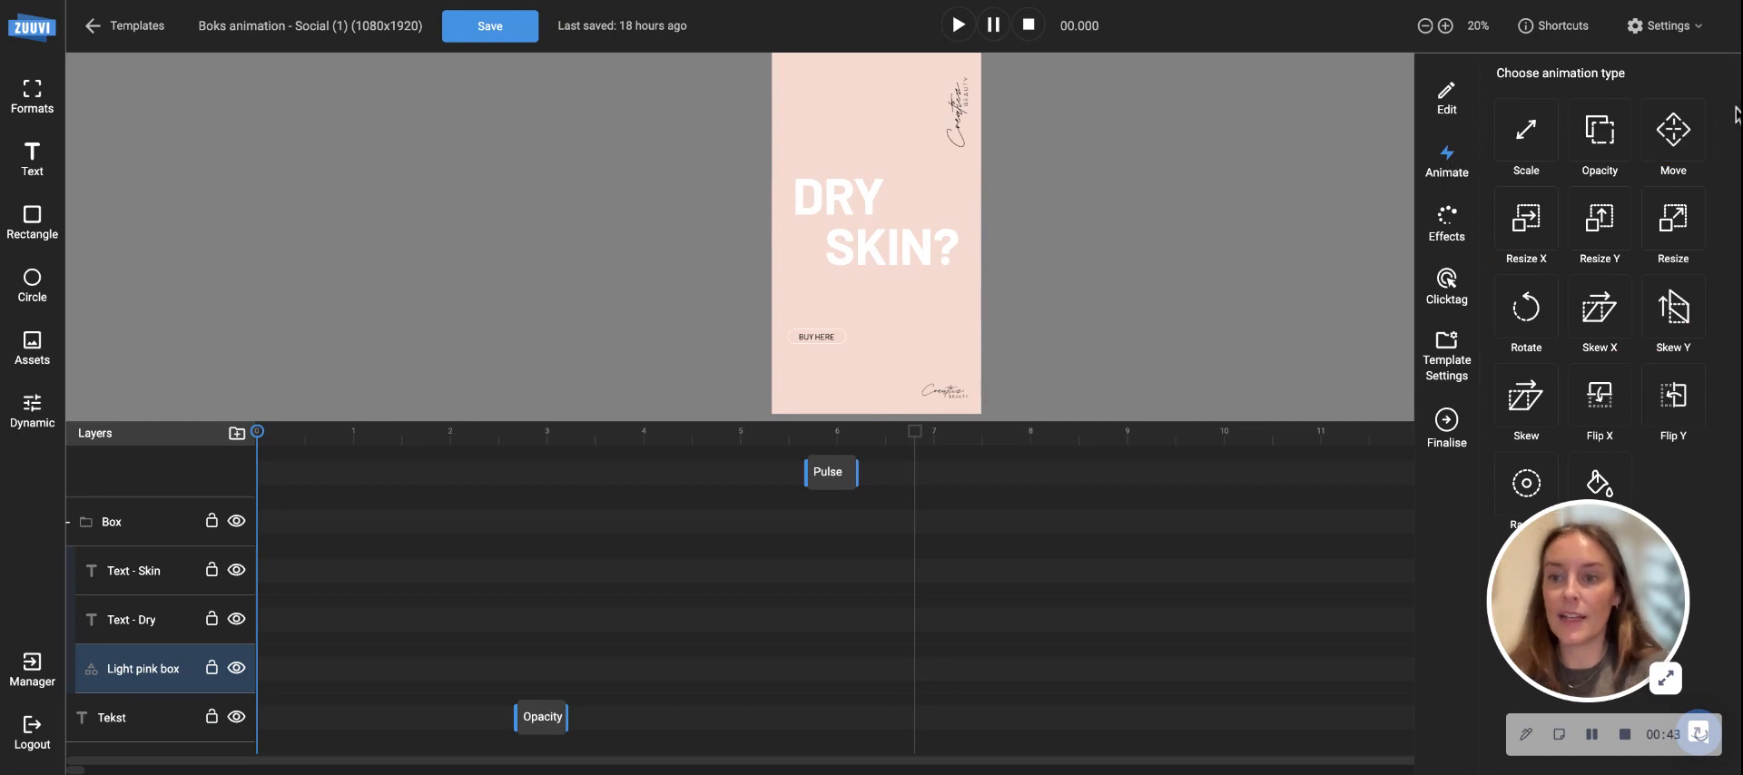
pyautogui.click(1682, 129)
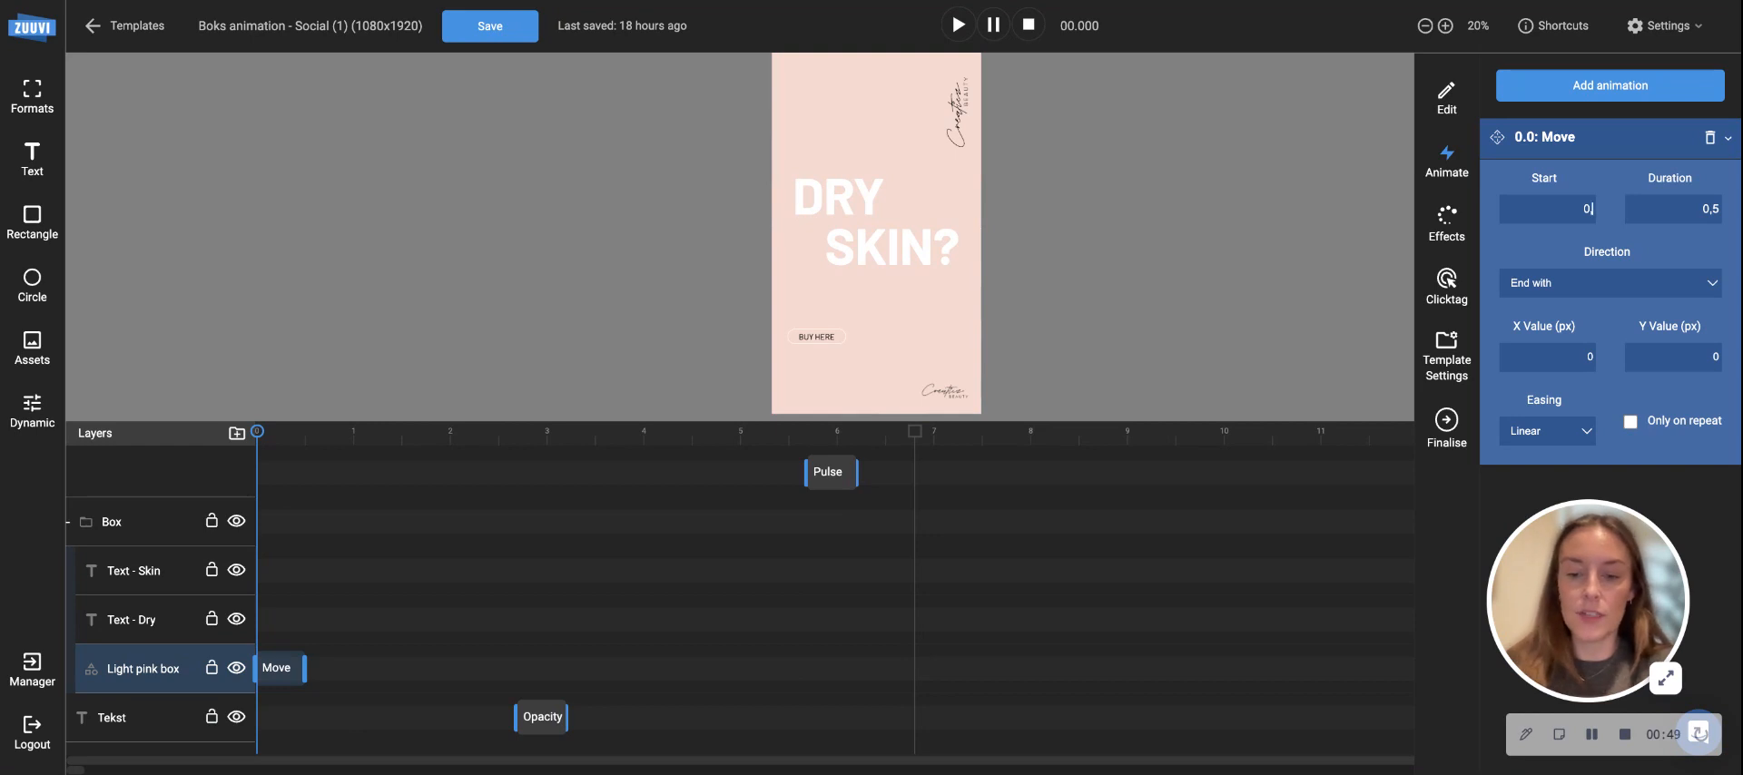
pyautogui.click(1713, 210)
pyautogui.press('BackSpace')
pyautogui.write('8')
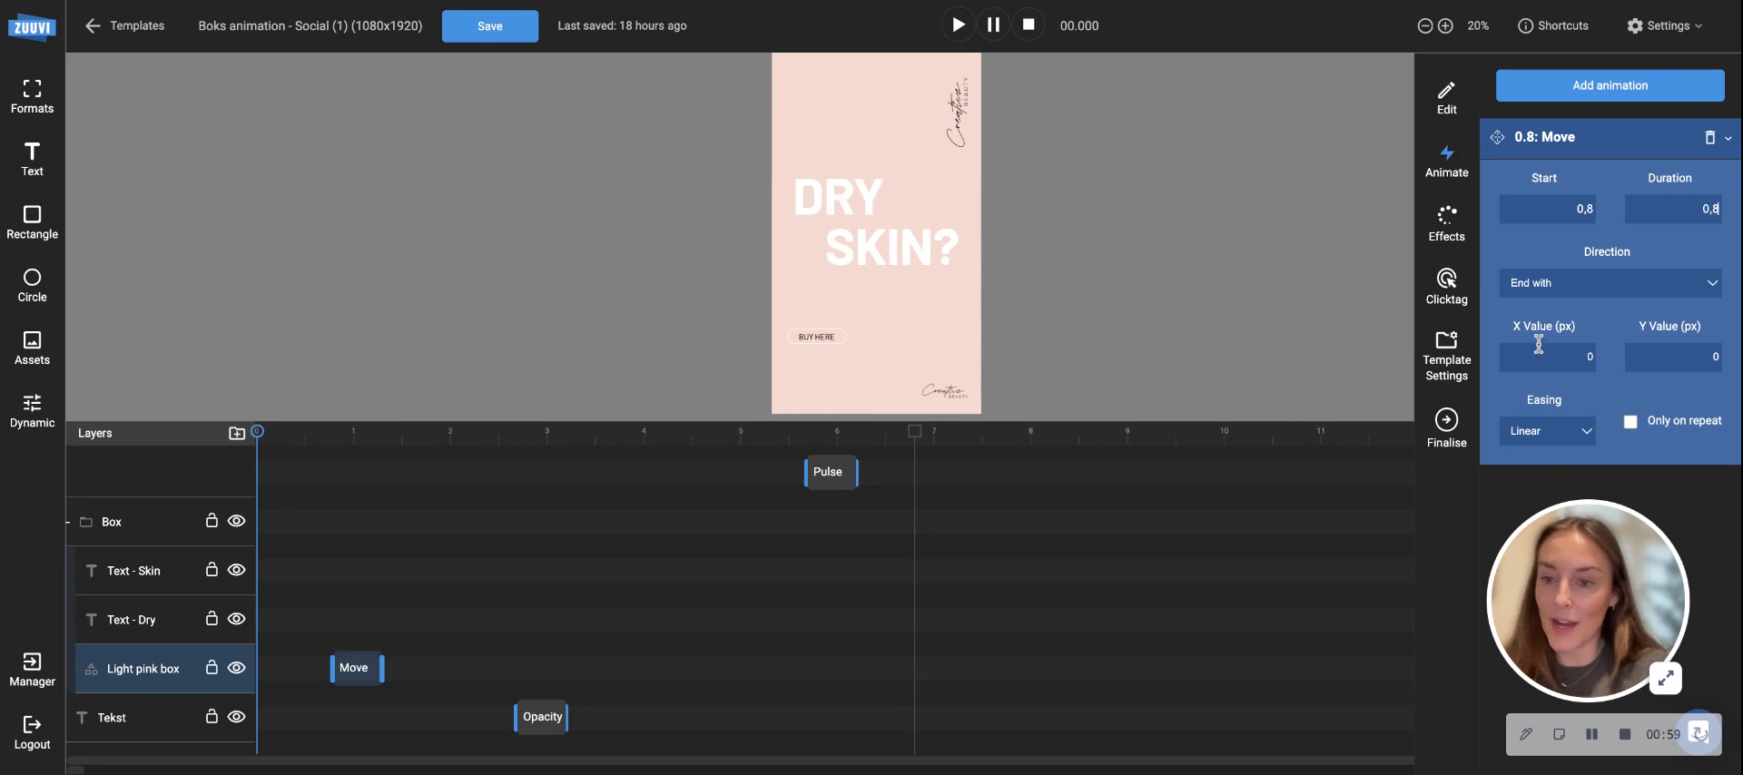
# - Set the pink box's Move animation to a Y value of 720 px with Power 3 easing
pyautogui.click(1714, 360)
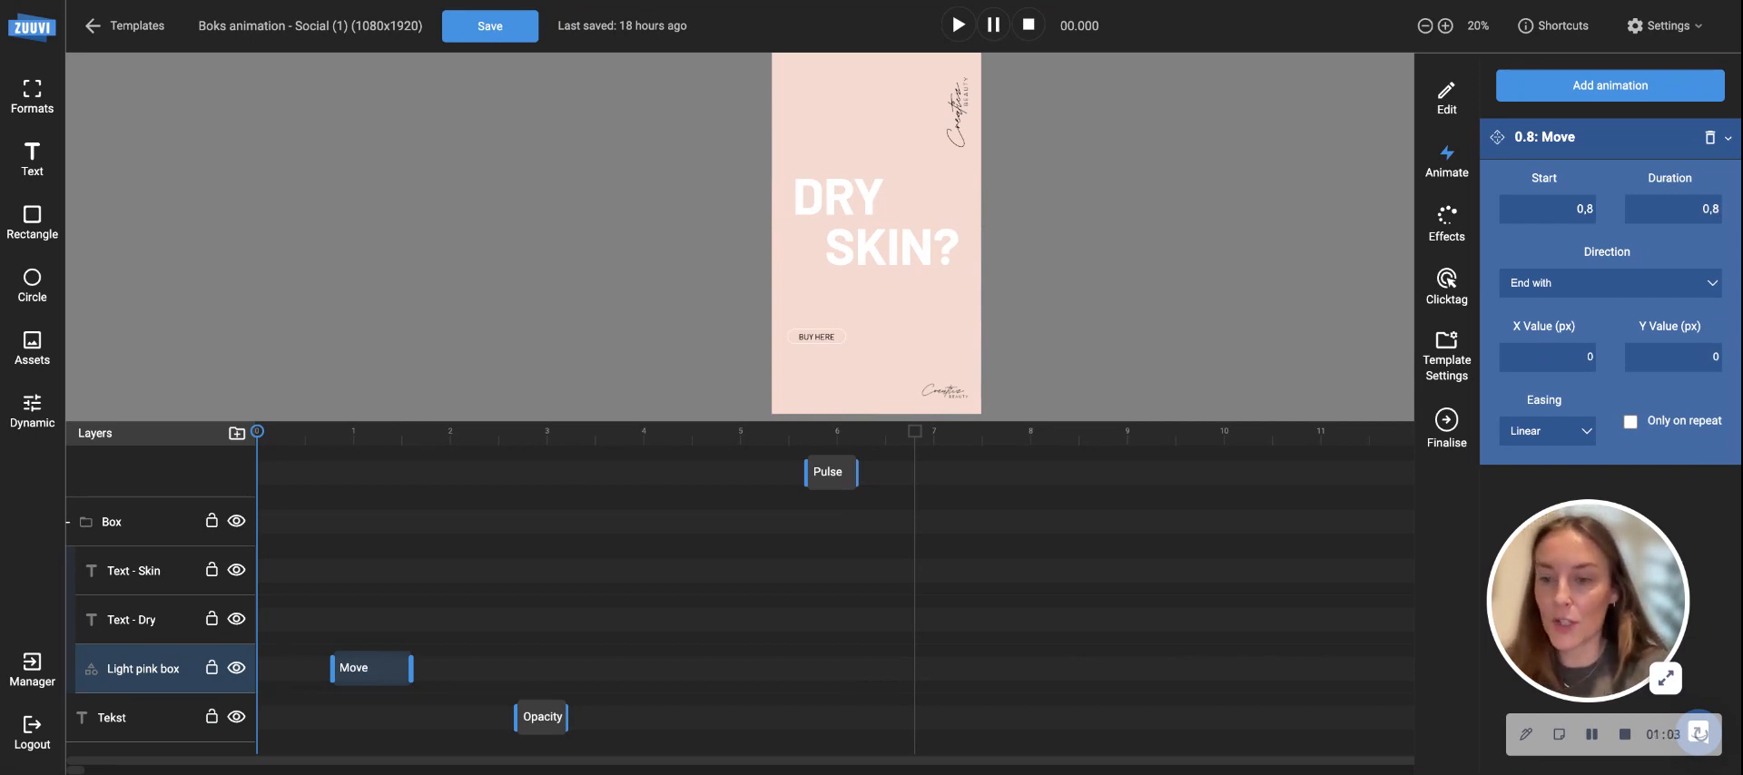
pyautogui.write('72')
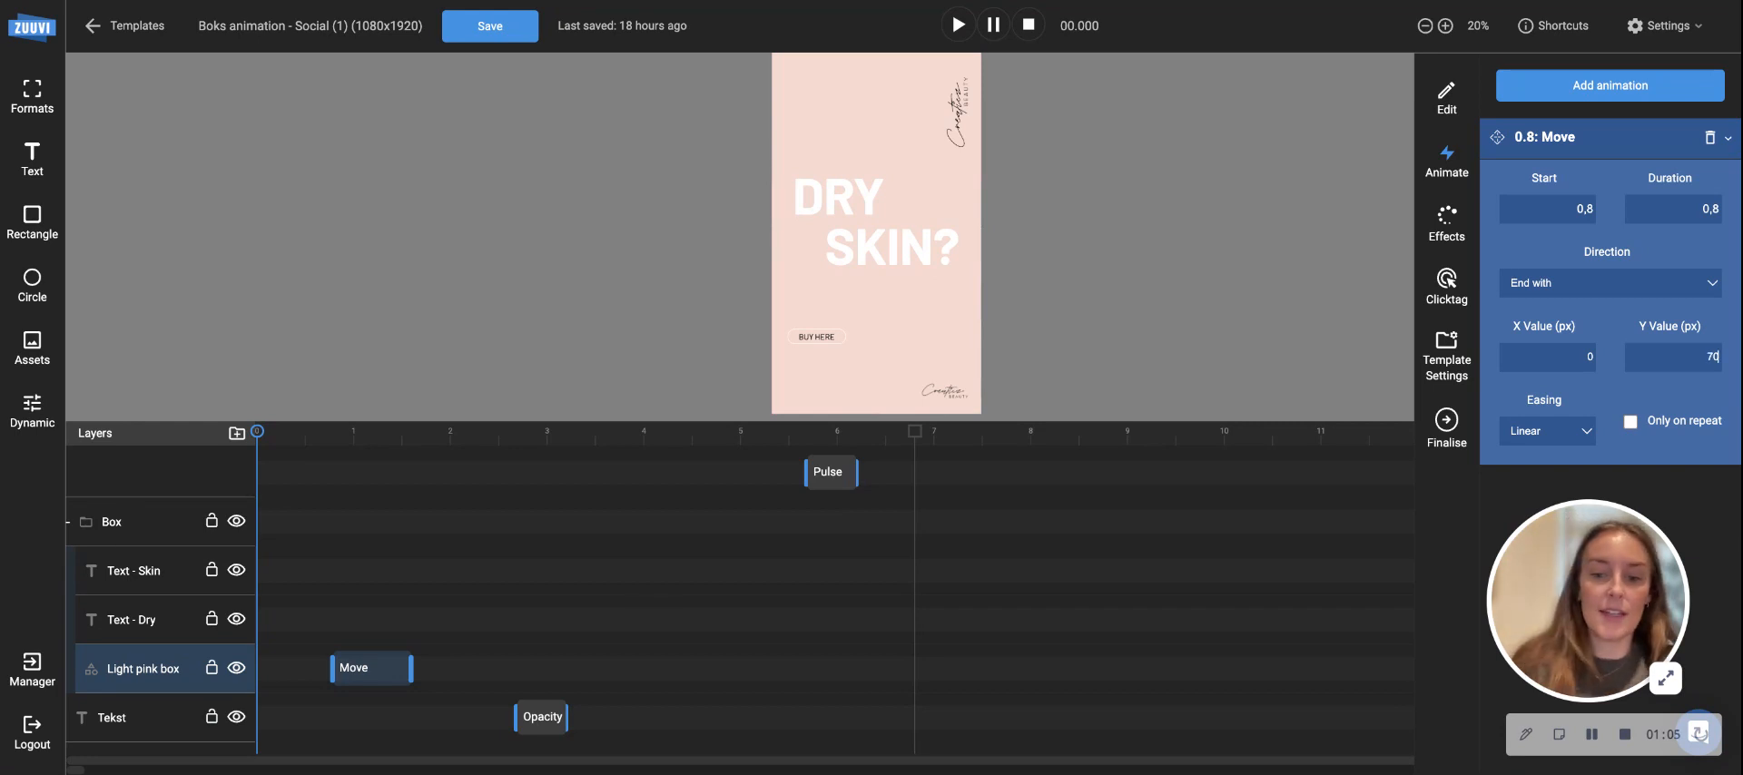
pyautogui.write('0')
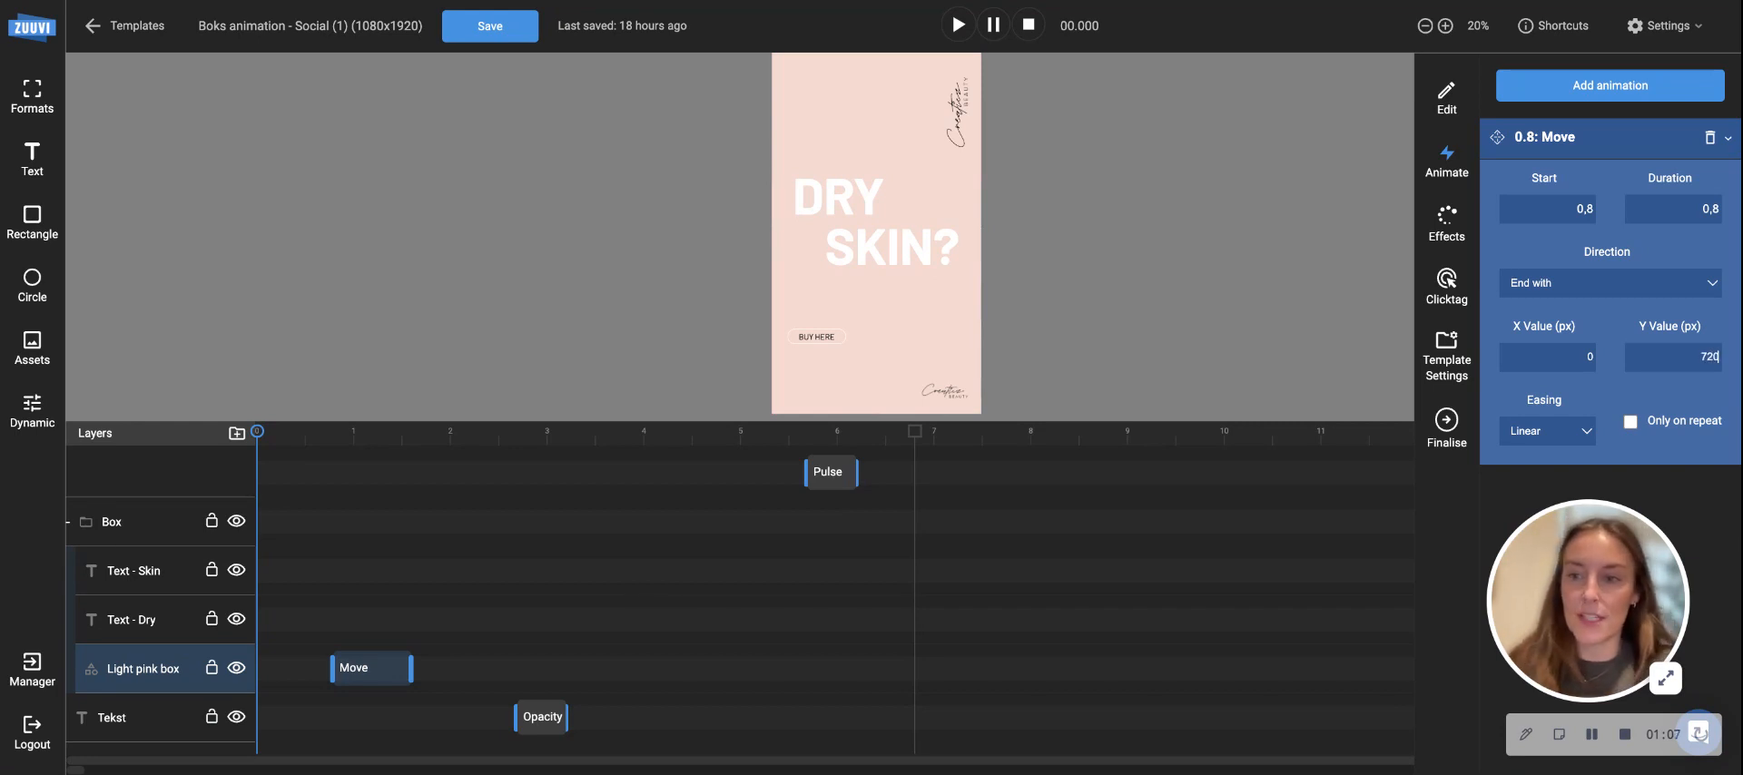
pyautogui.click(1585, 439)
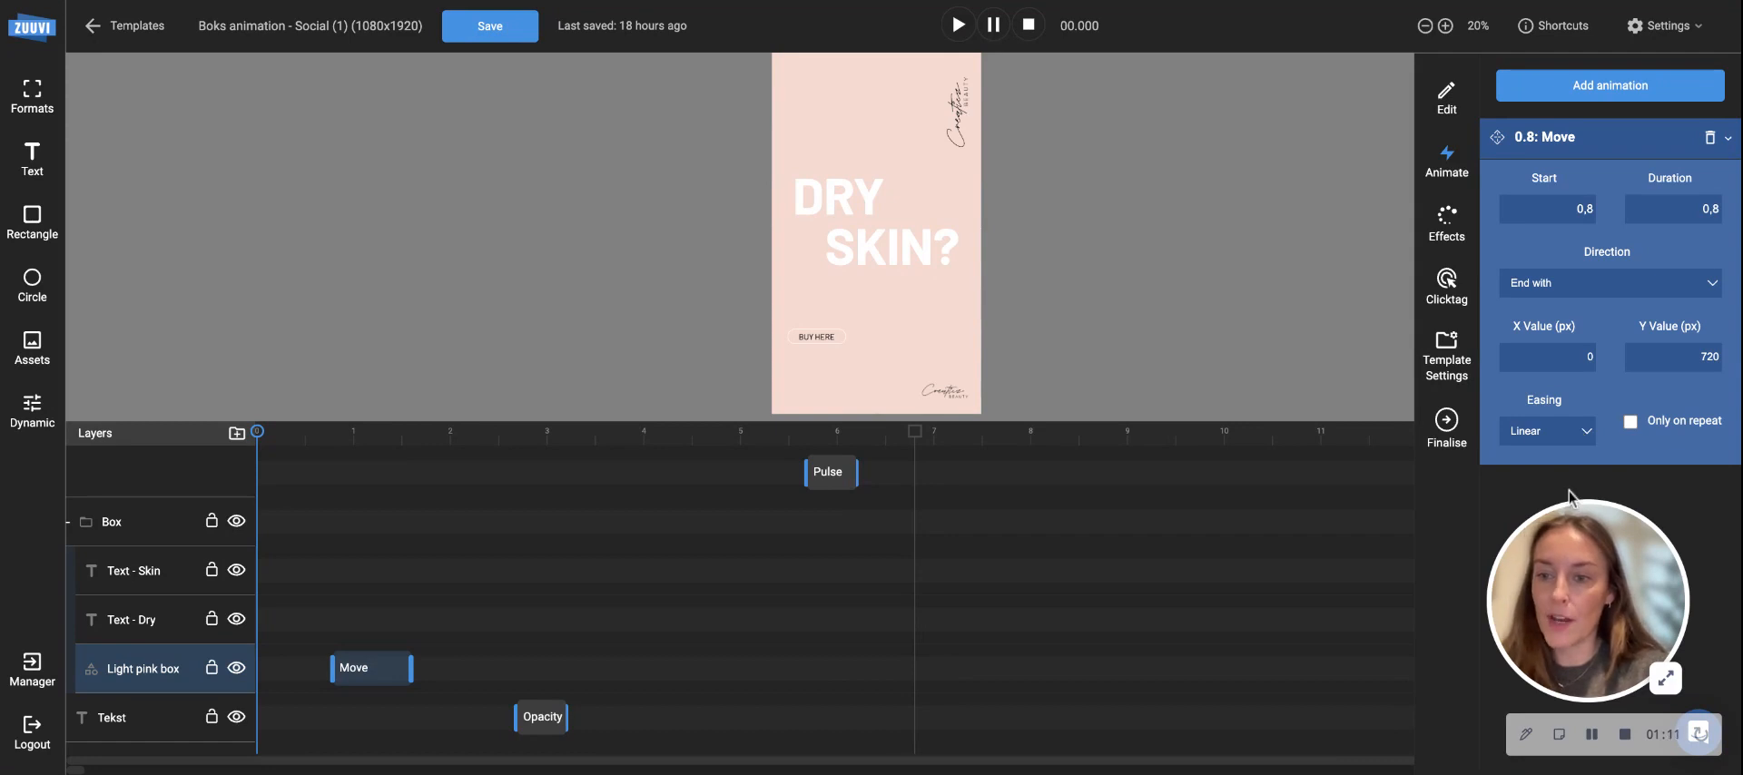
pyautogui.click(1573, 487)
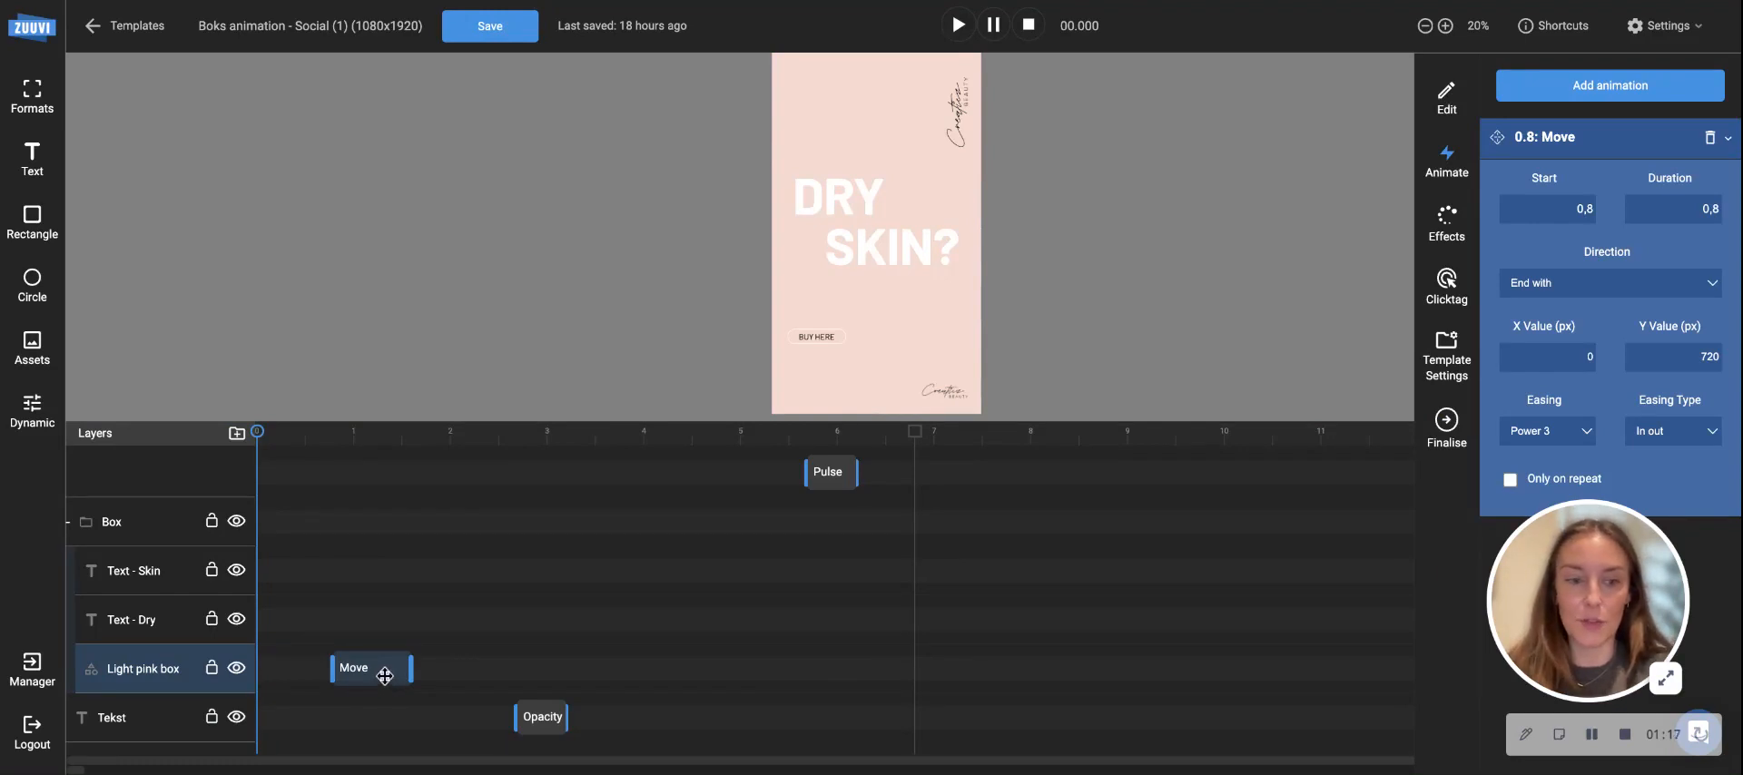
# - Add a Move animation to the Text - Dry layer with start 0,7 and duration 0,7
pyautogui.click(143, 626)
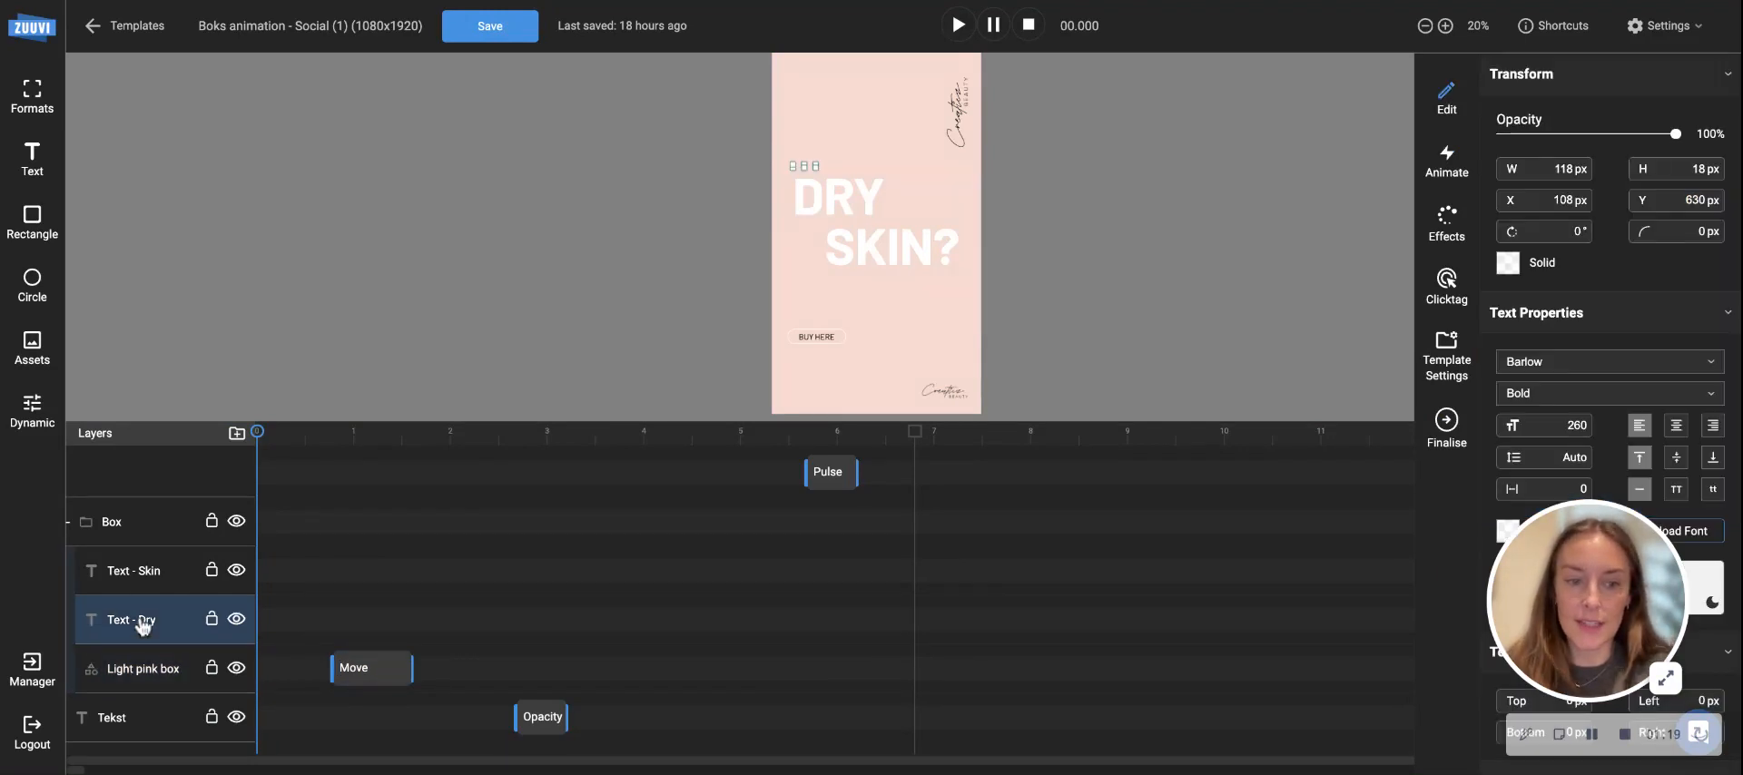
pyautogui.click(1444, 170)
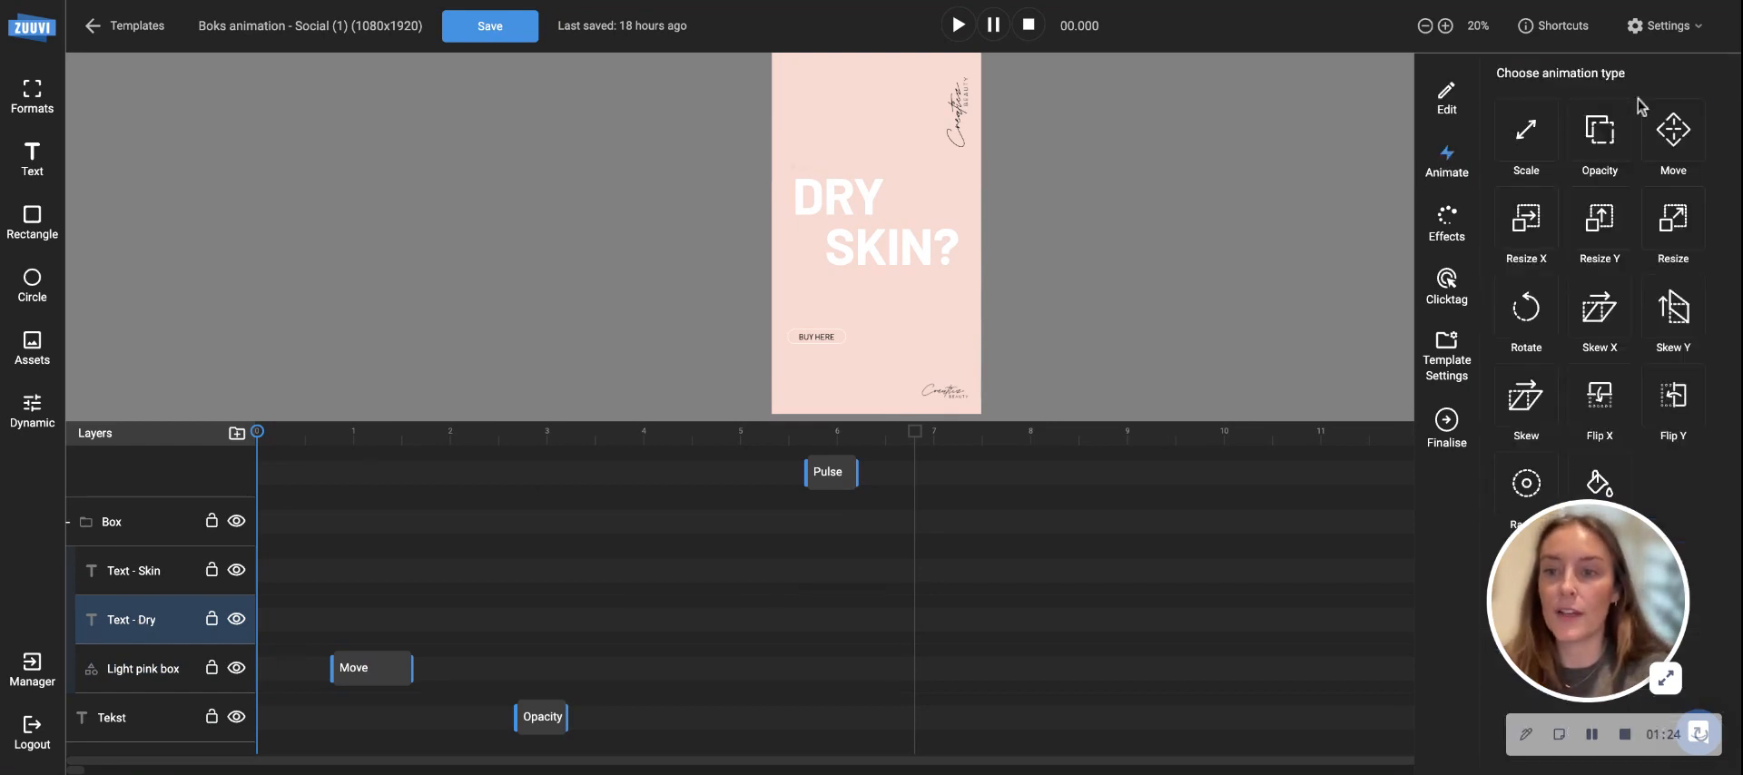
pyautogui.click(1680, 145)
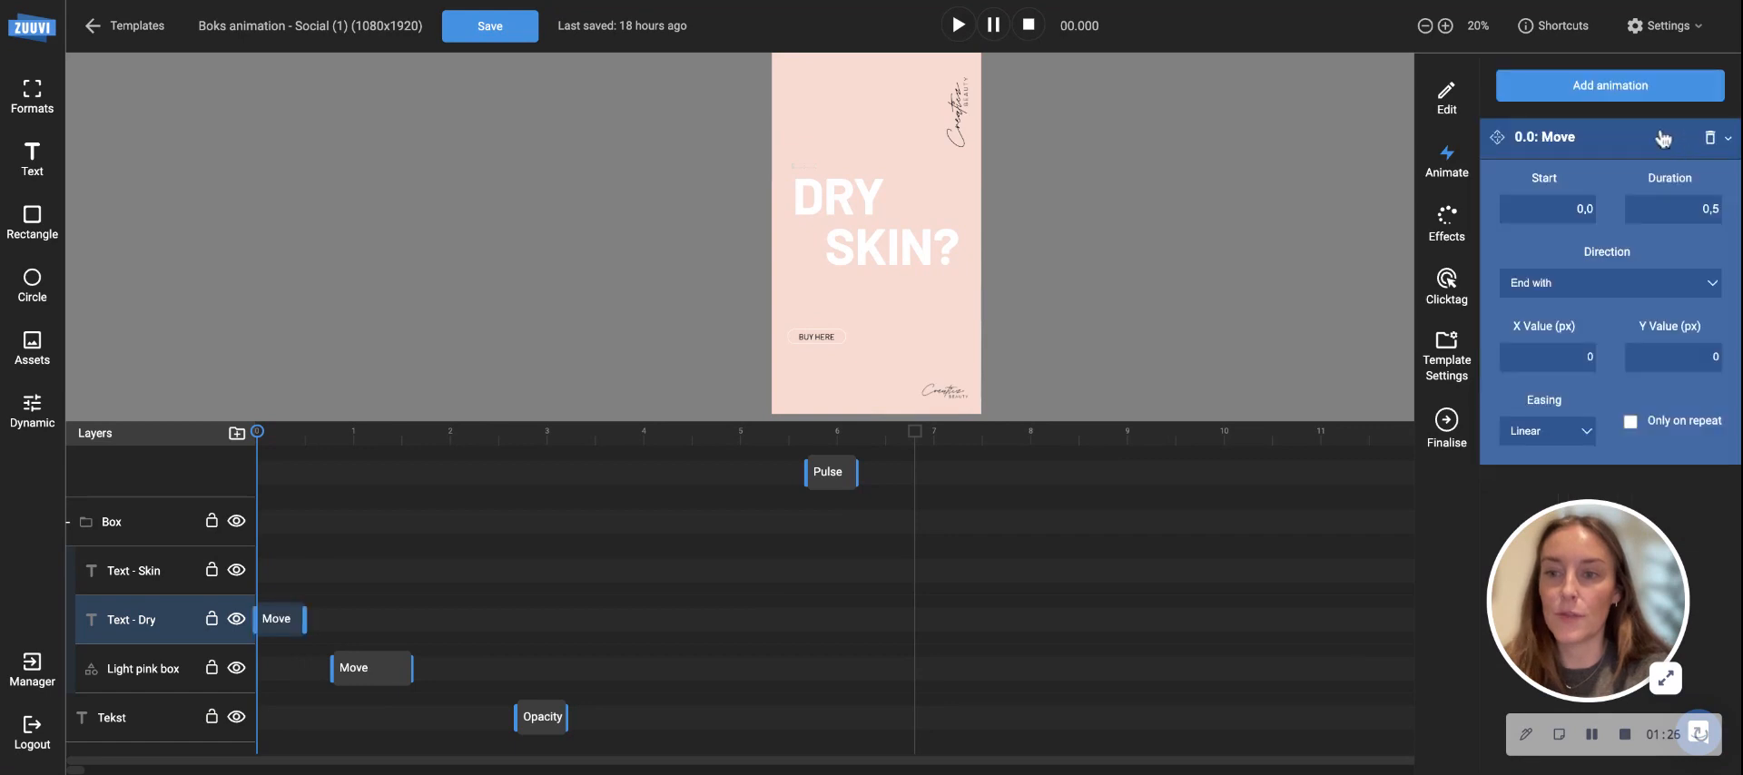
pyautogui.click(1584, 210)
pyautogui.press('BackSpace')
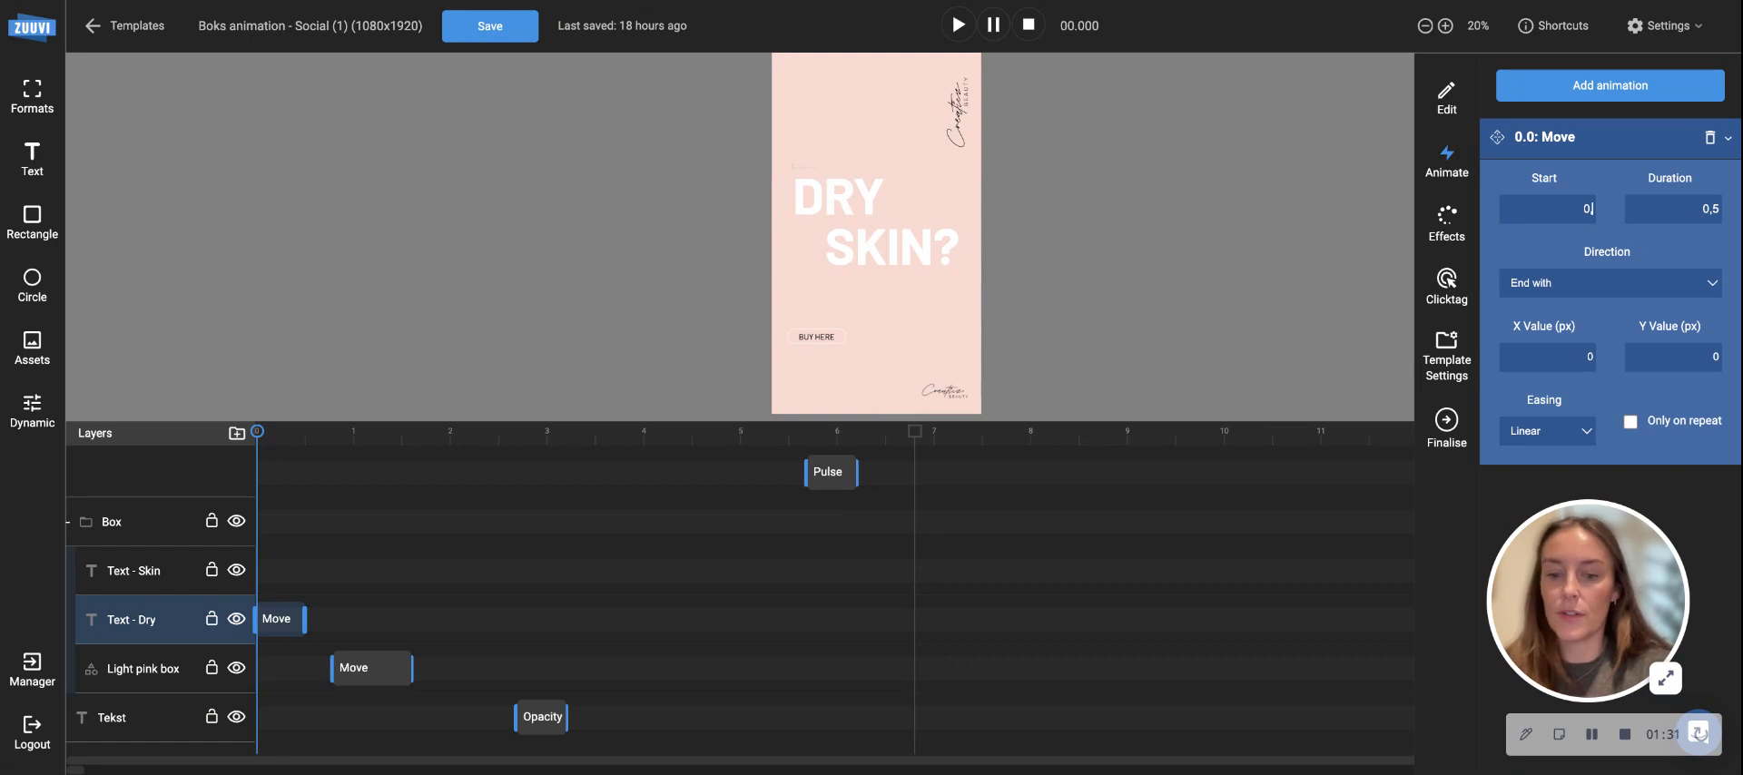
pyautogui.click(1716, 211)
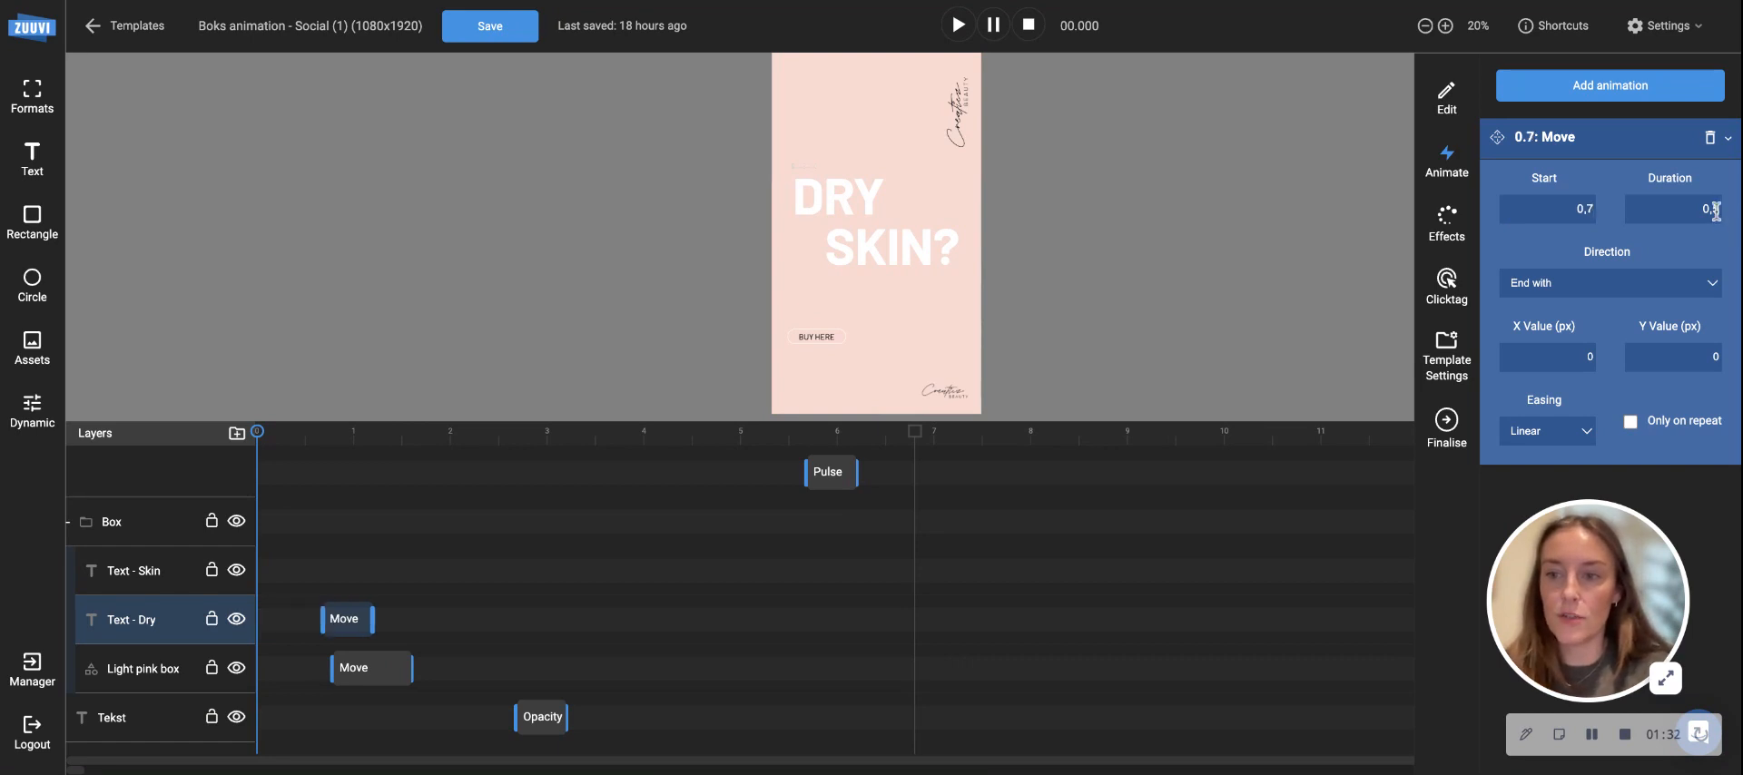
pyautogui.write(',7')
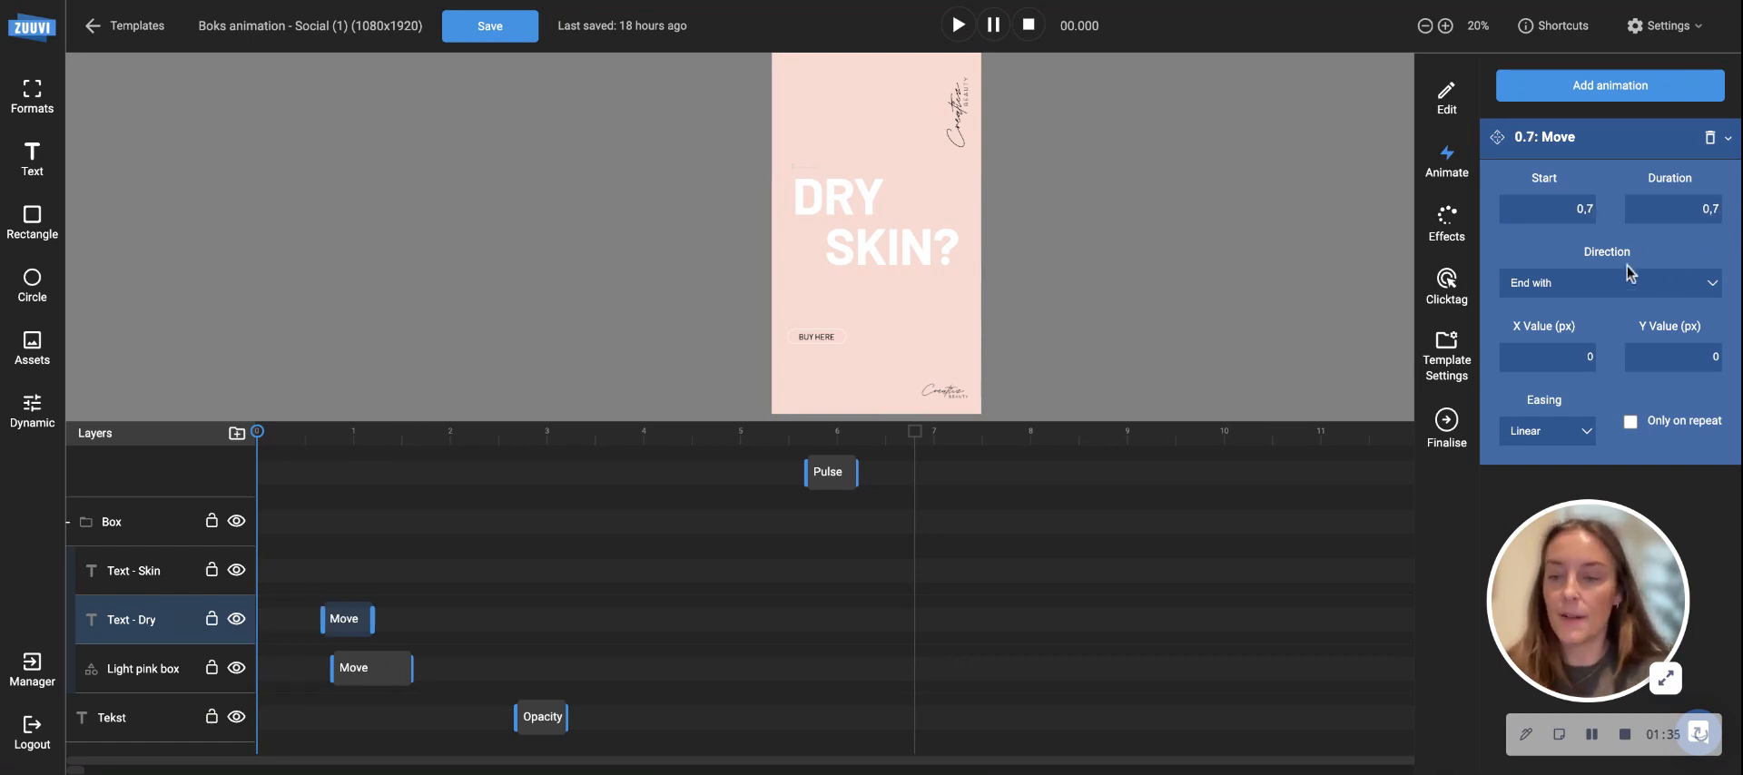
# - Set the Text - Dry Move animation to a Y value of 400 px with Power 3 easing
pyautogui.click(1711, 363)
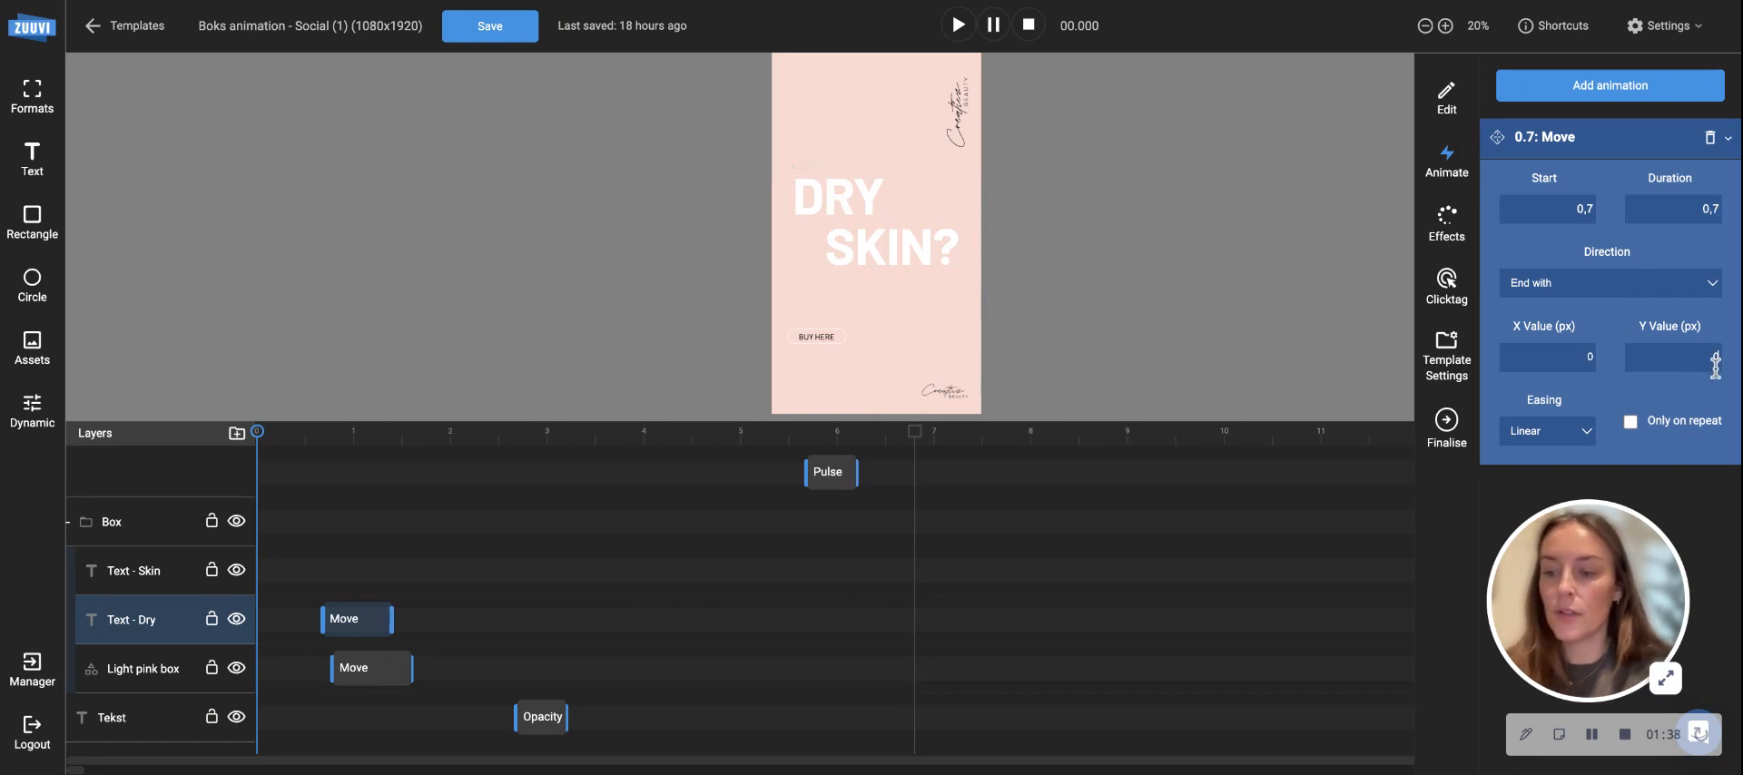
pyautogui.write('400')
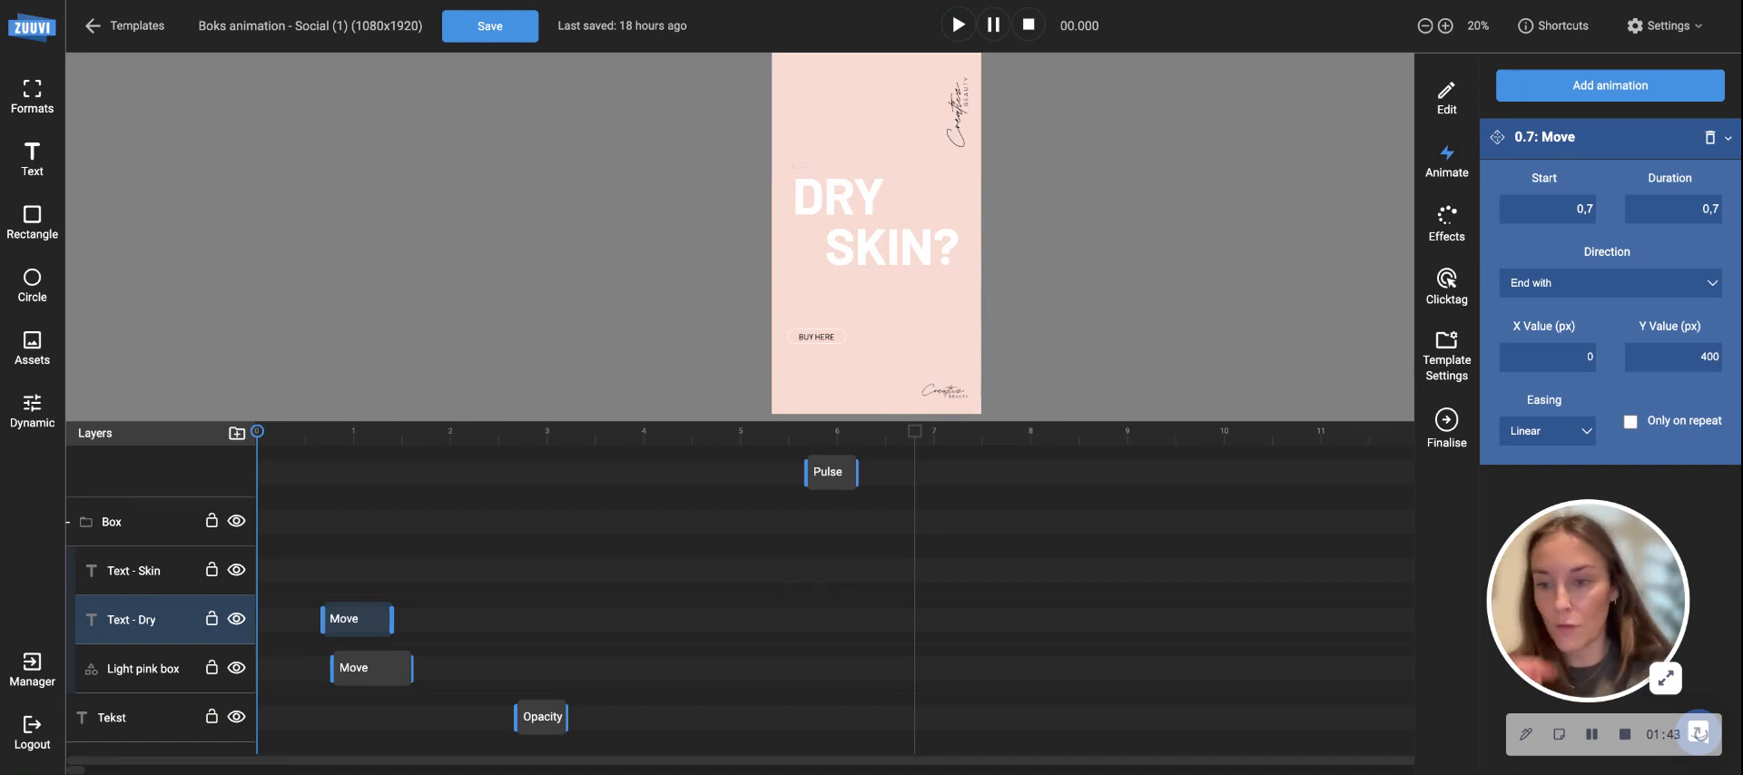
pyautogui.click(1565, 443)
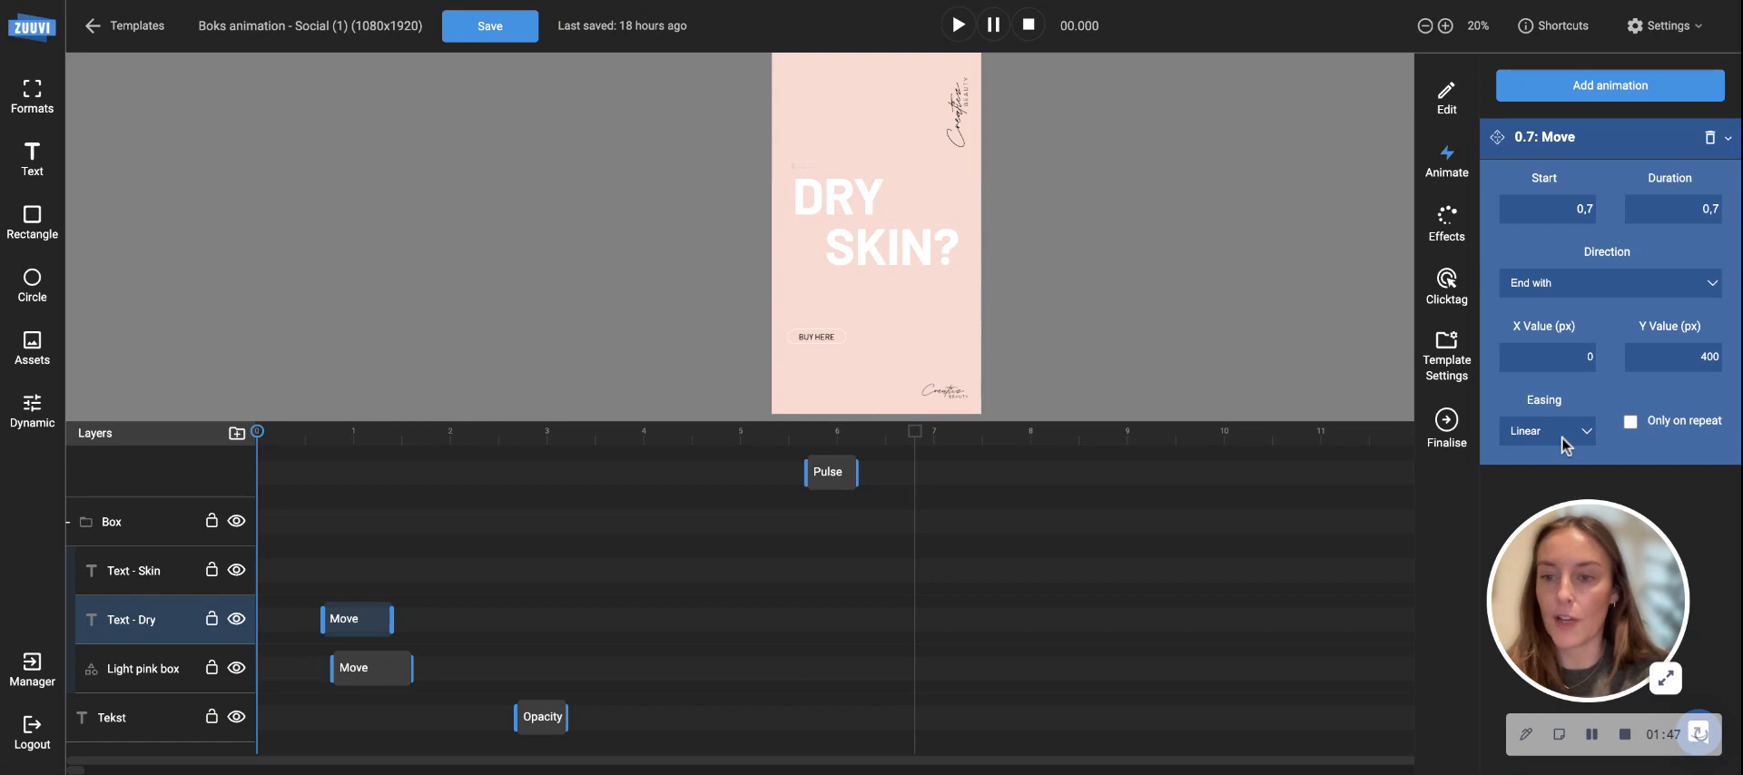
pyautogui.click(1559, 498)
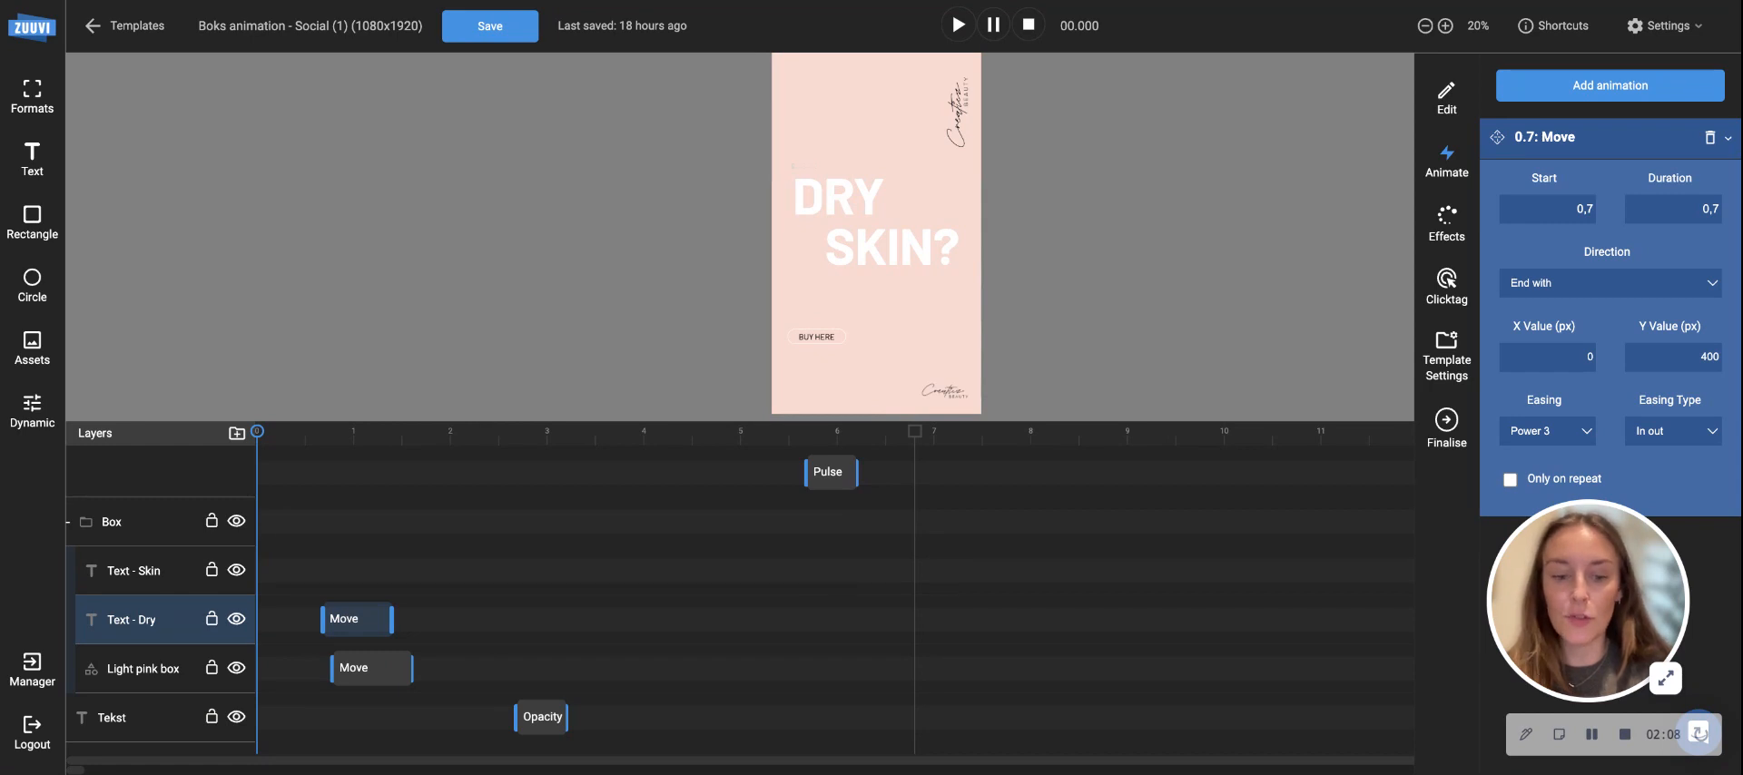
# - Paste the Text - Dry Move animation onto the Text - Skin layer and set its start to 0,6
pyautogui.click(110, 584)
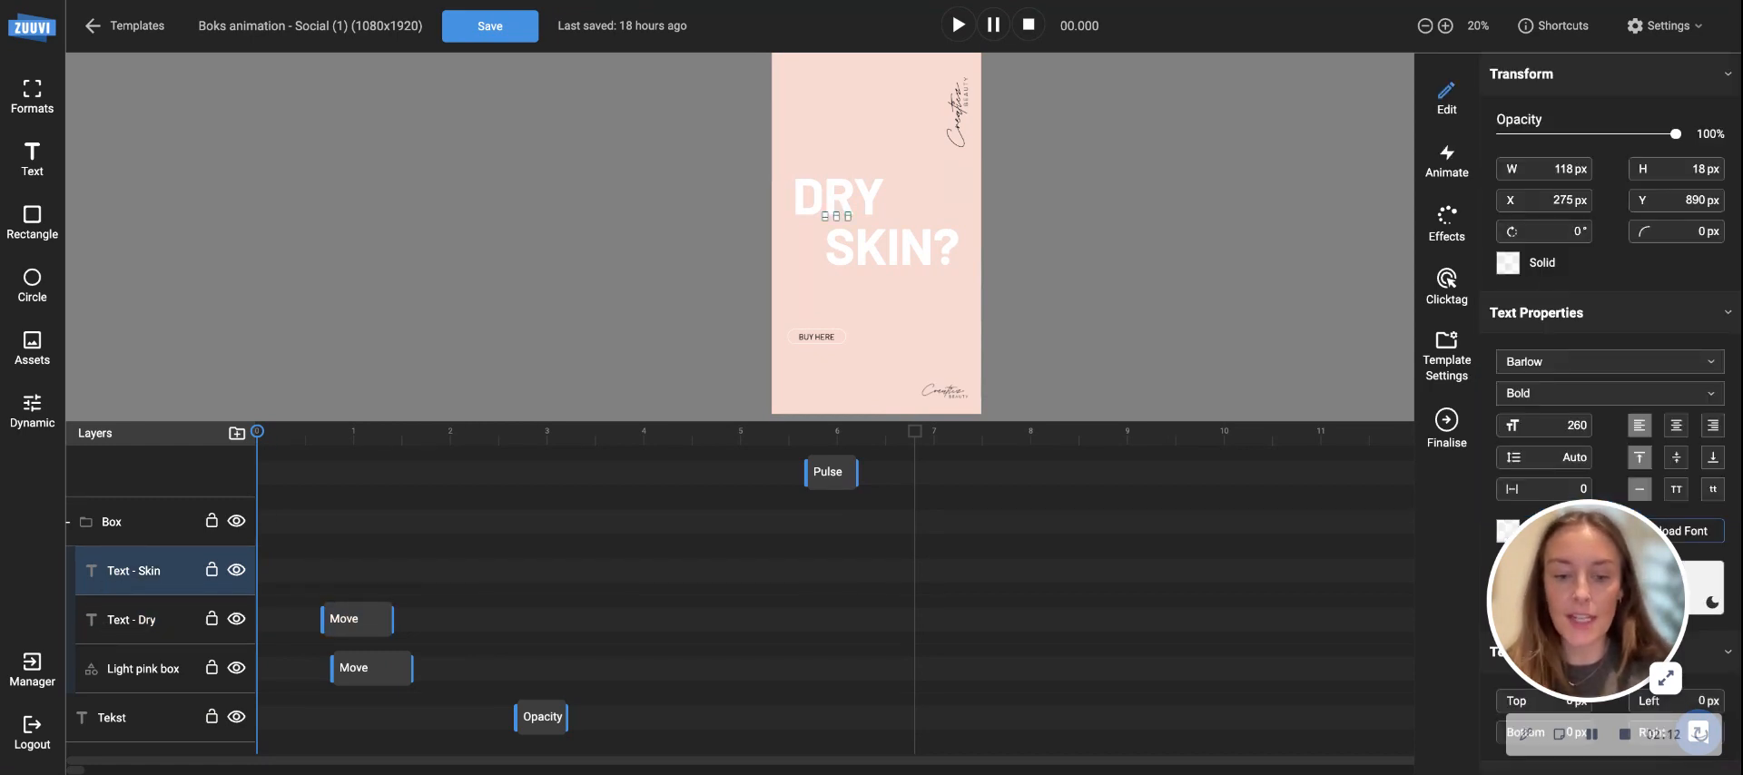
pyautogui.hotkey('ctrl', 'v')
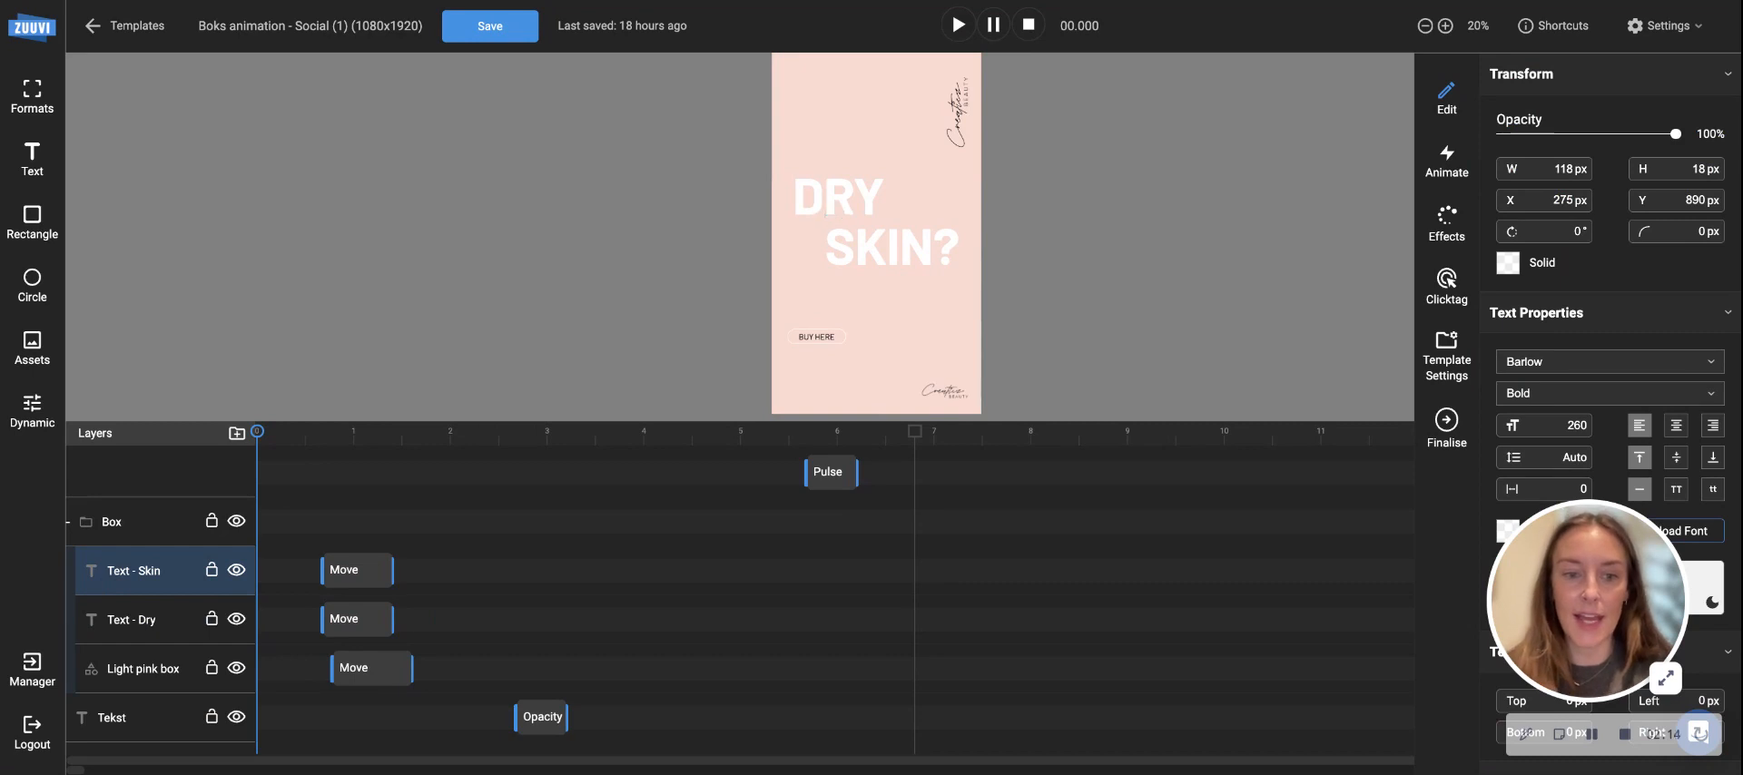
pyautogui.click(358, 575)
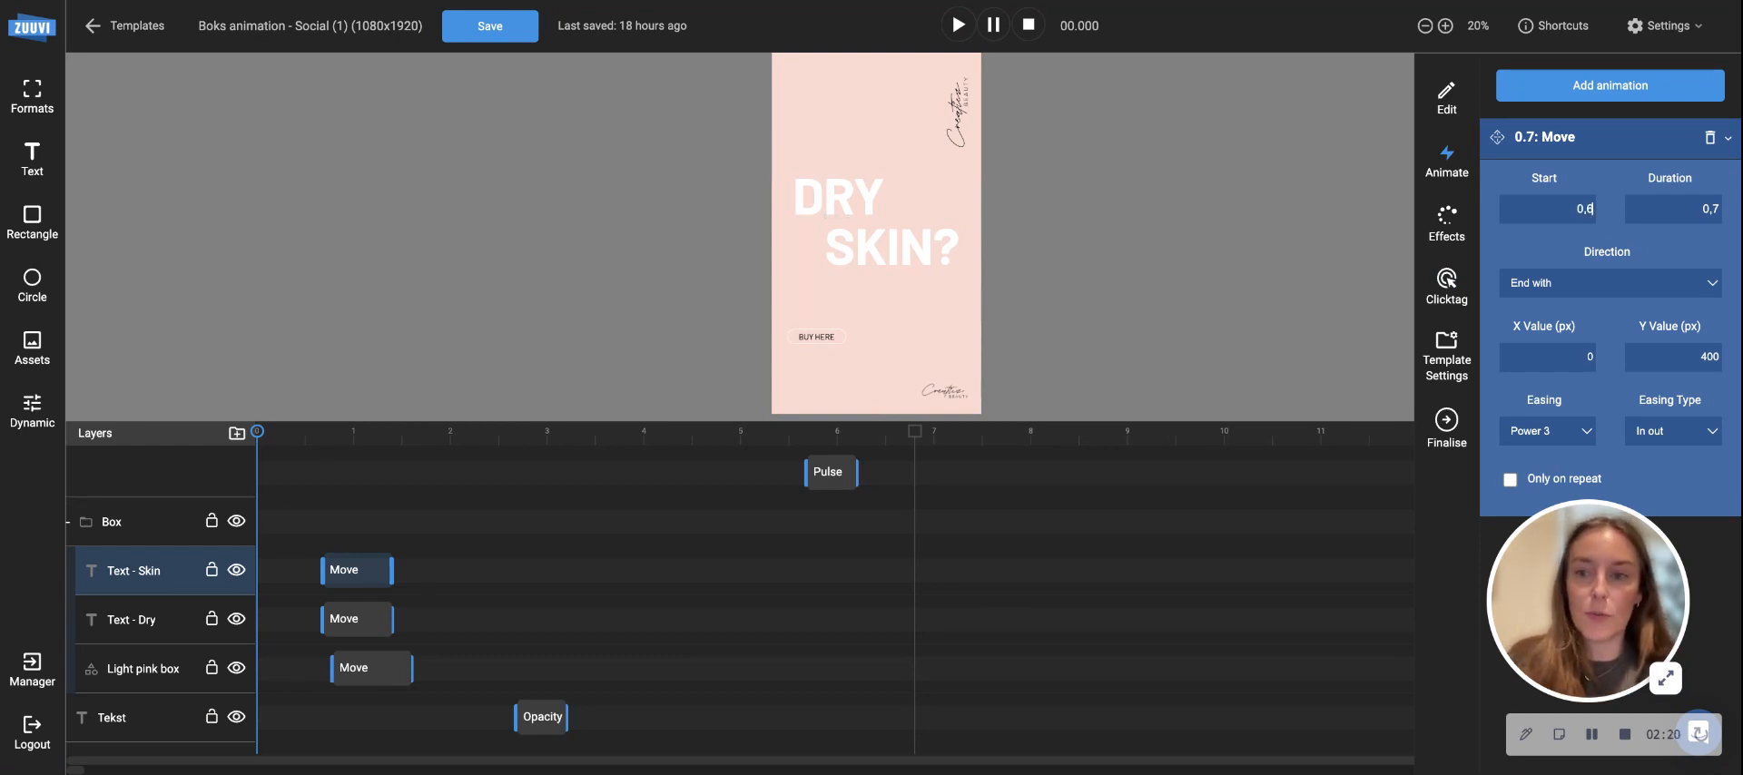
pyautogui.press('Return')
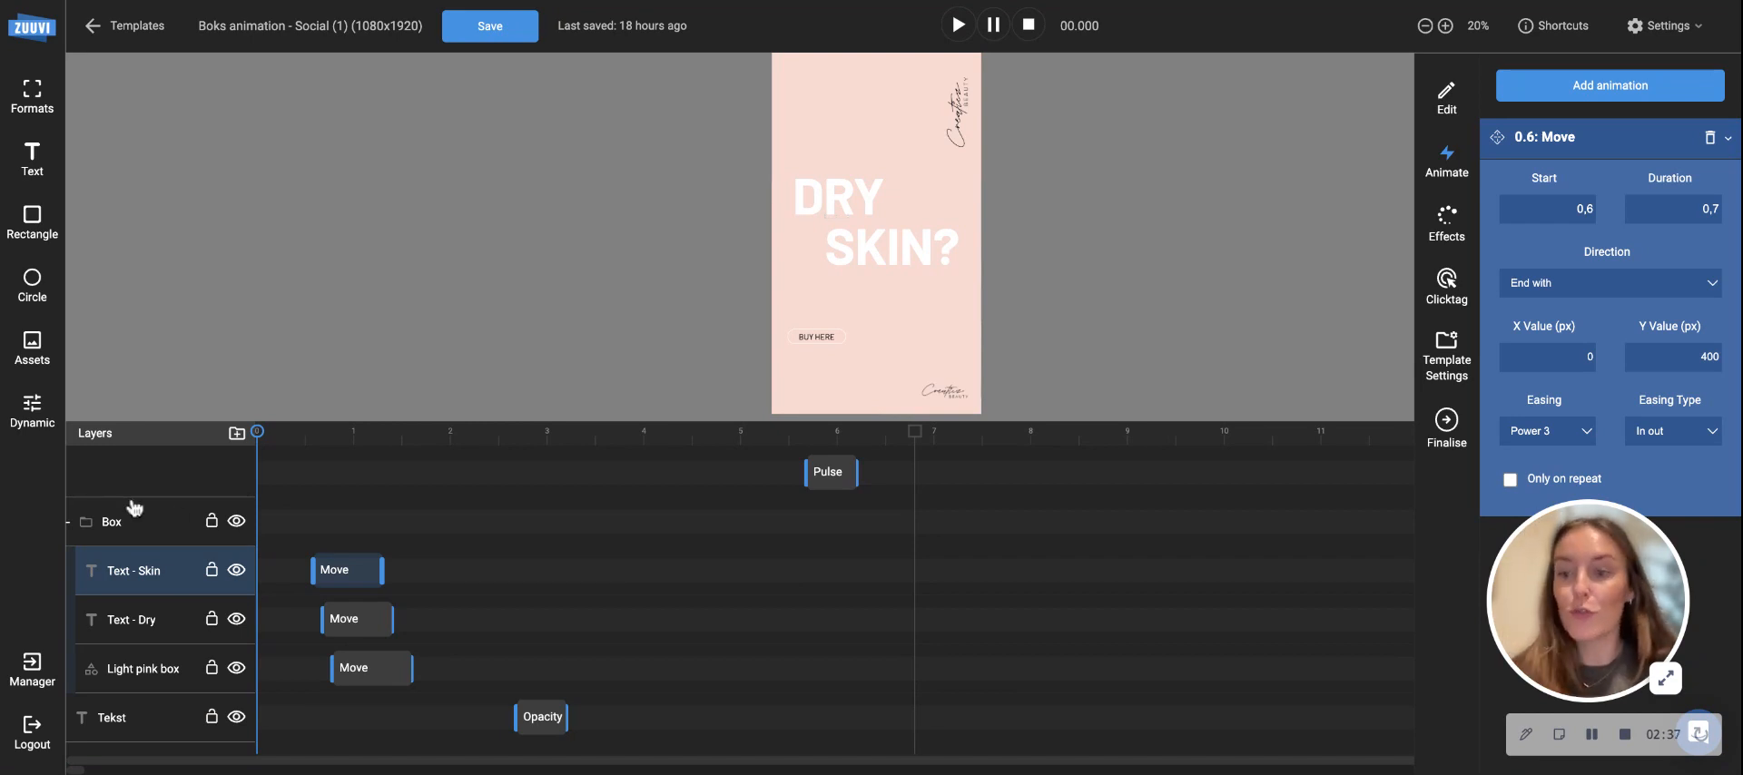
# - Add a Move animation to the Box folder with start 2,3 and duration 1
pyautogui.click(123, 542)
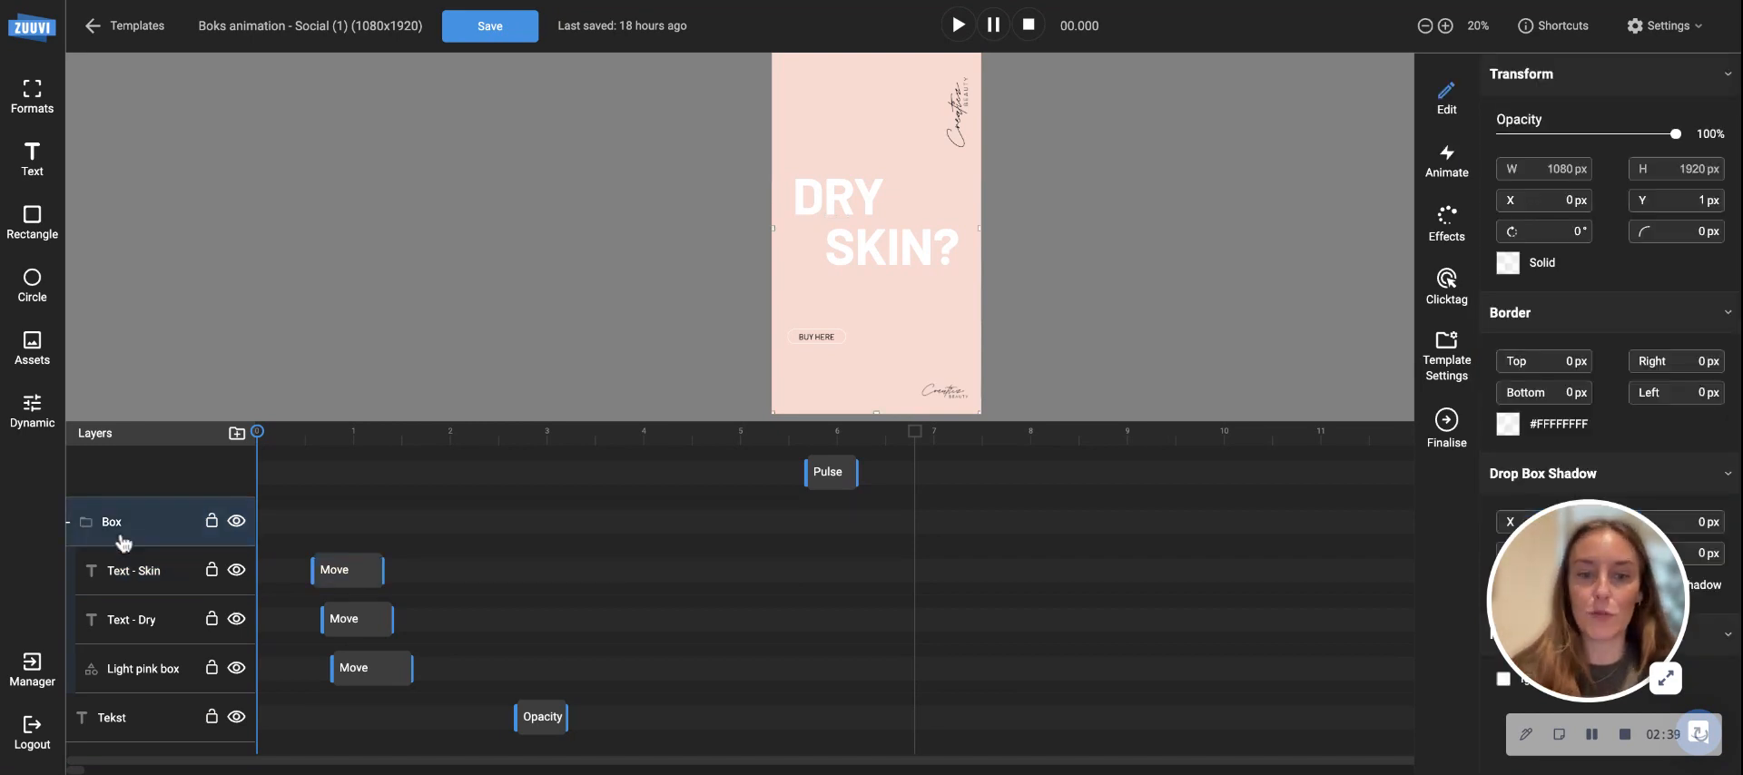
pyautogui.click(1454, 156)
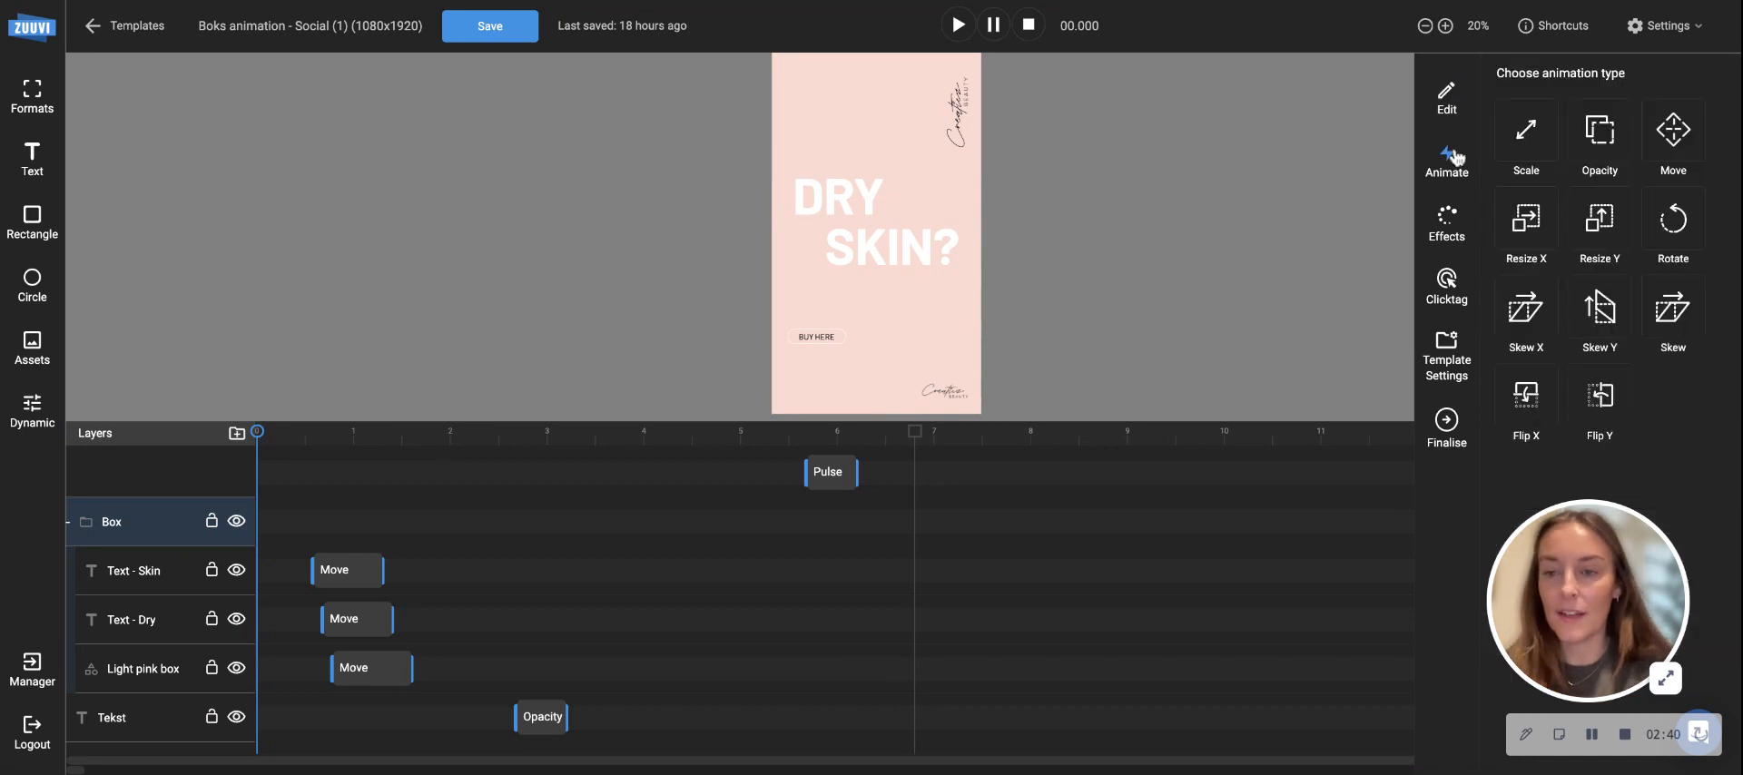
pyautogui.click(1690, 135)
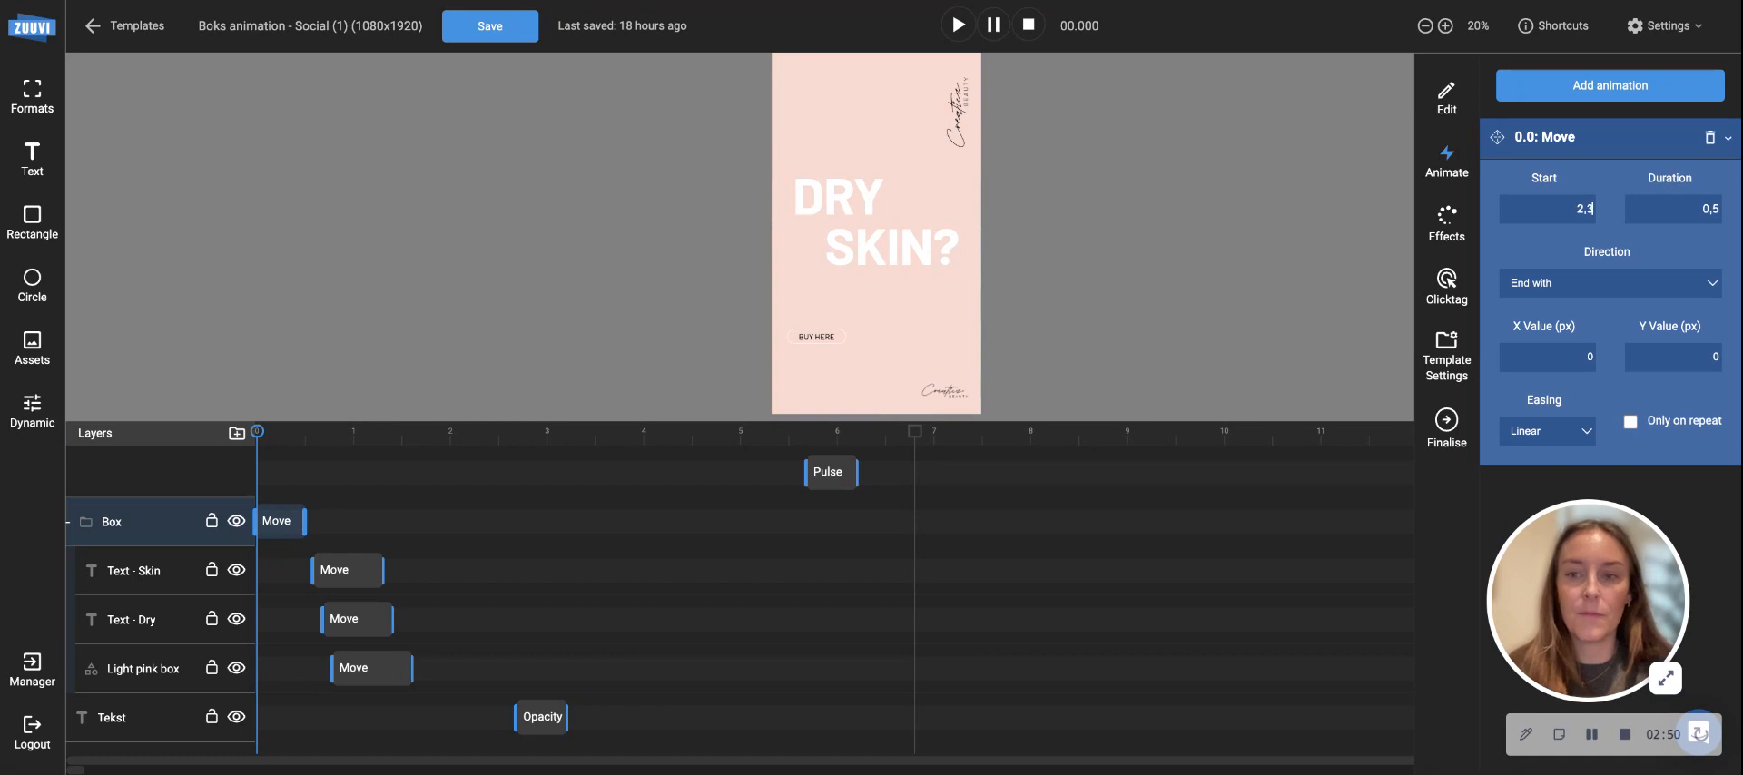
pyautogui.click(1711, 208)
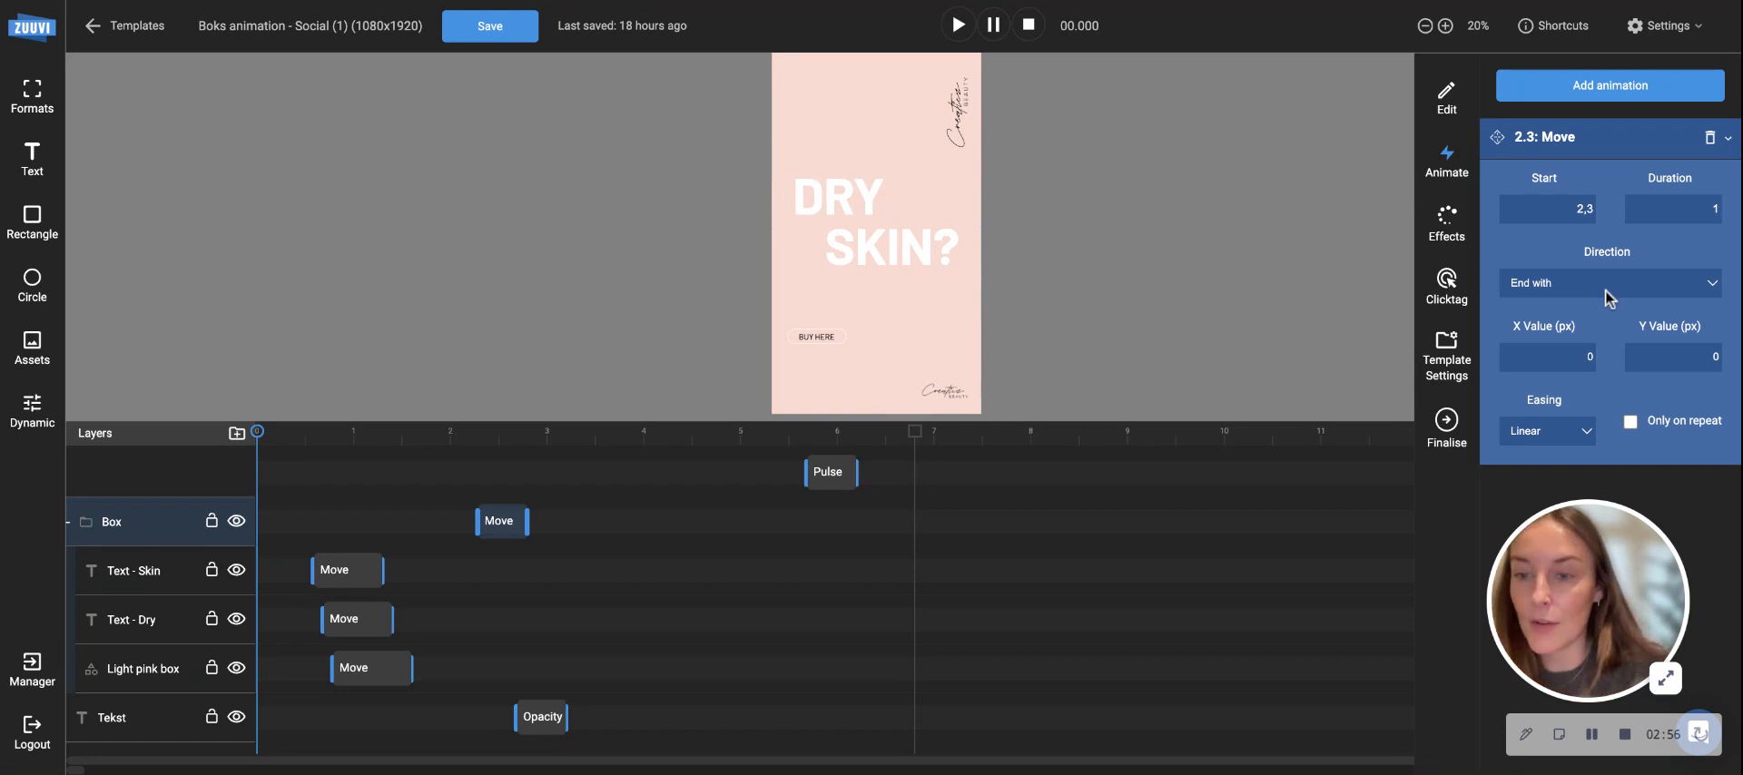
# - Set the Box folder's Move animation to an X value of 1080 px with Power 4 easing
pyautogui.click(1542, 360)
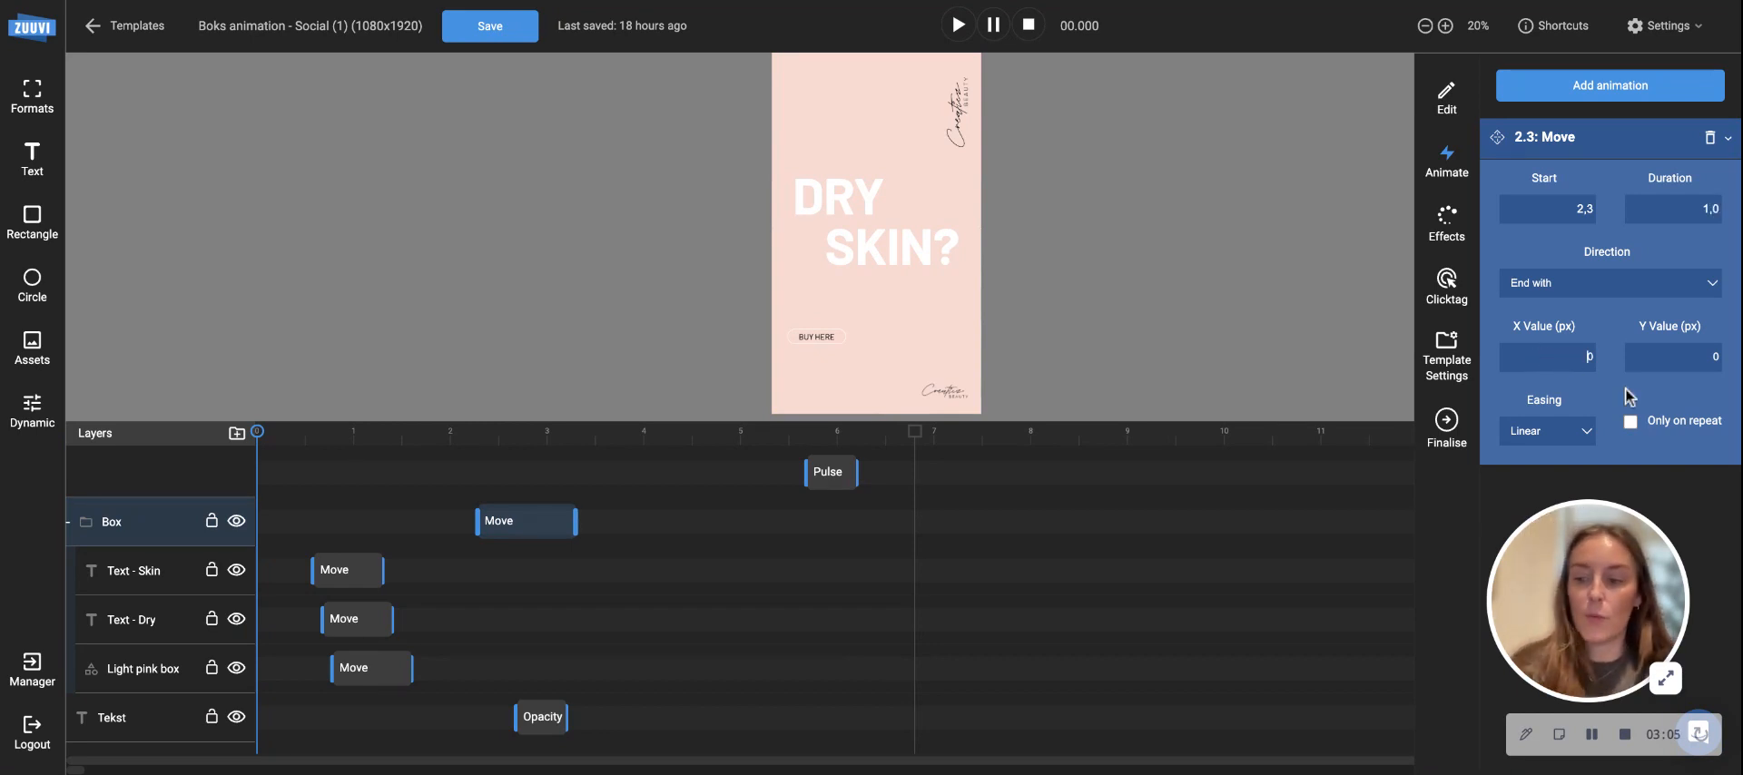
pyautogui.write('100')
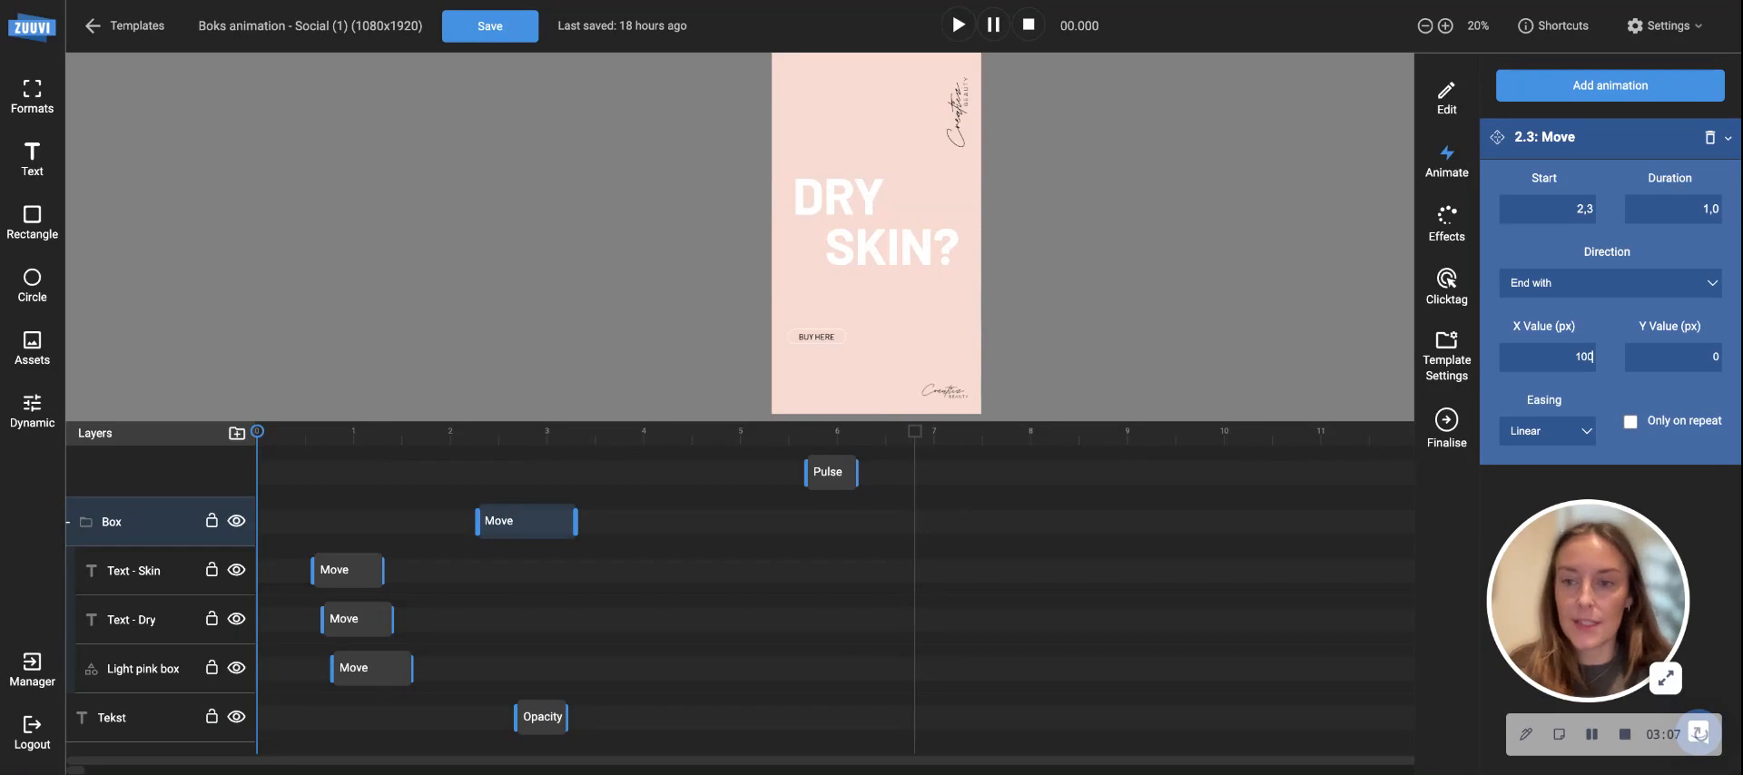
pyautogui.press('BackSpace')
pyautogui.press('BackSpace')
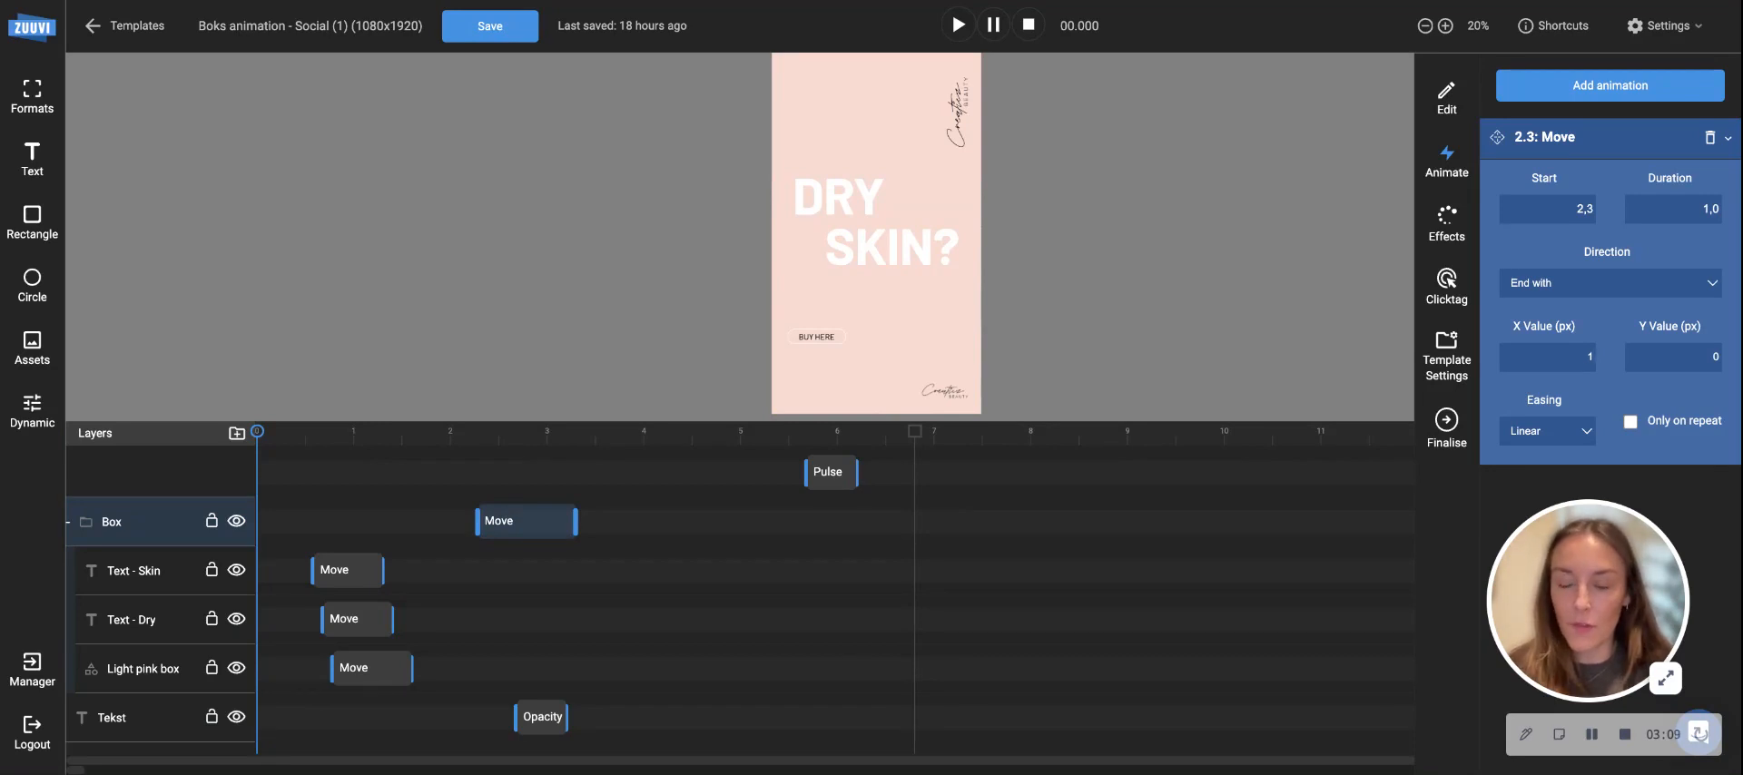
pyautogui.write('0')
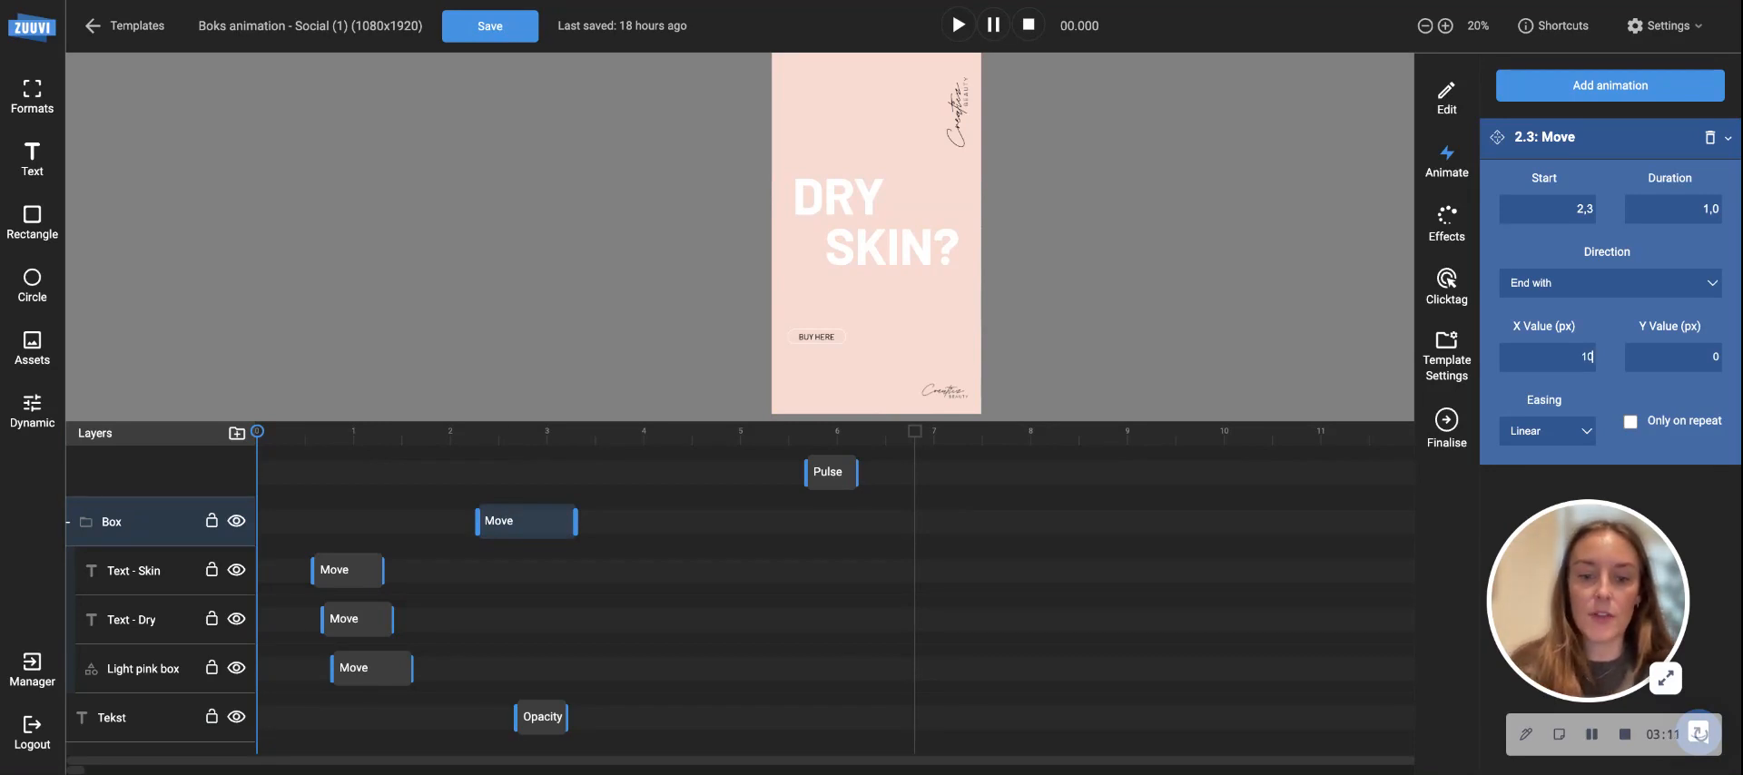
pyautogui.write('80')
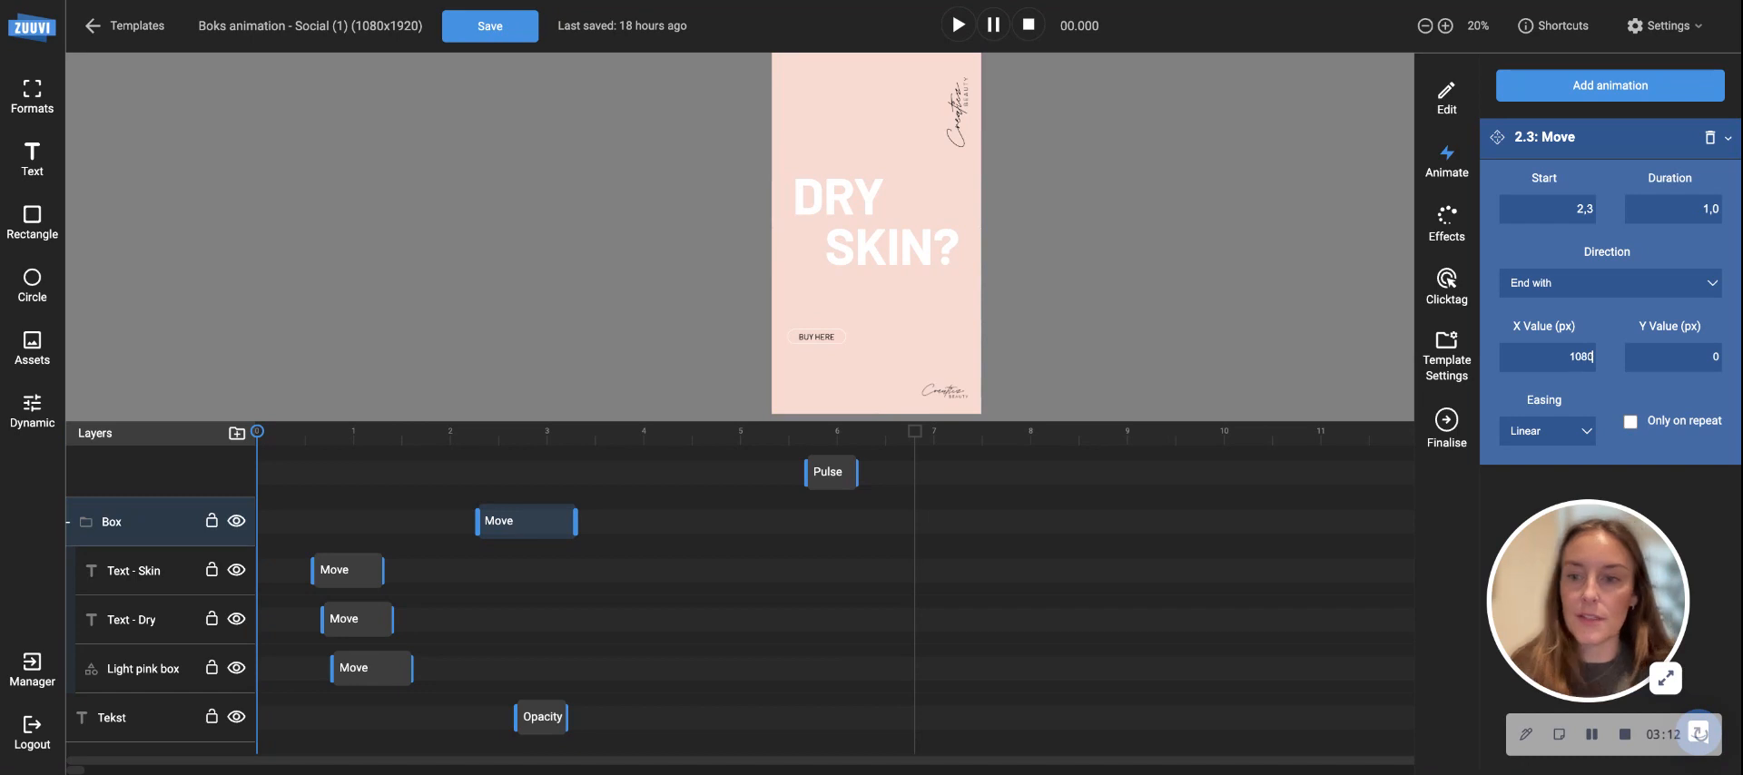
pyautogui.click(1569, 435)
pyautogui.click(1562, 509)
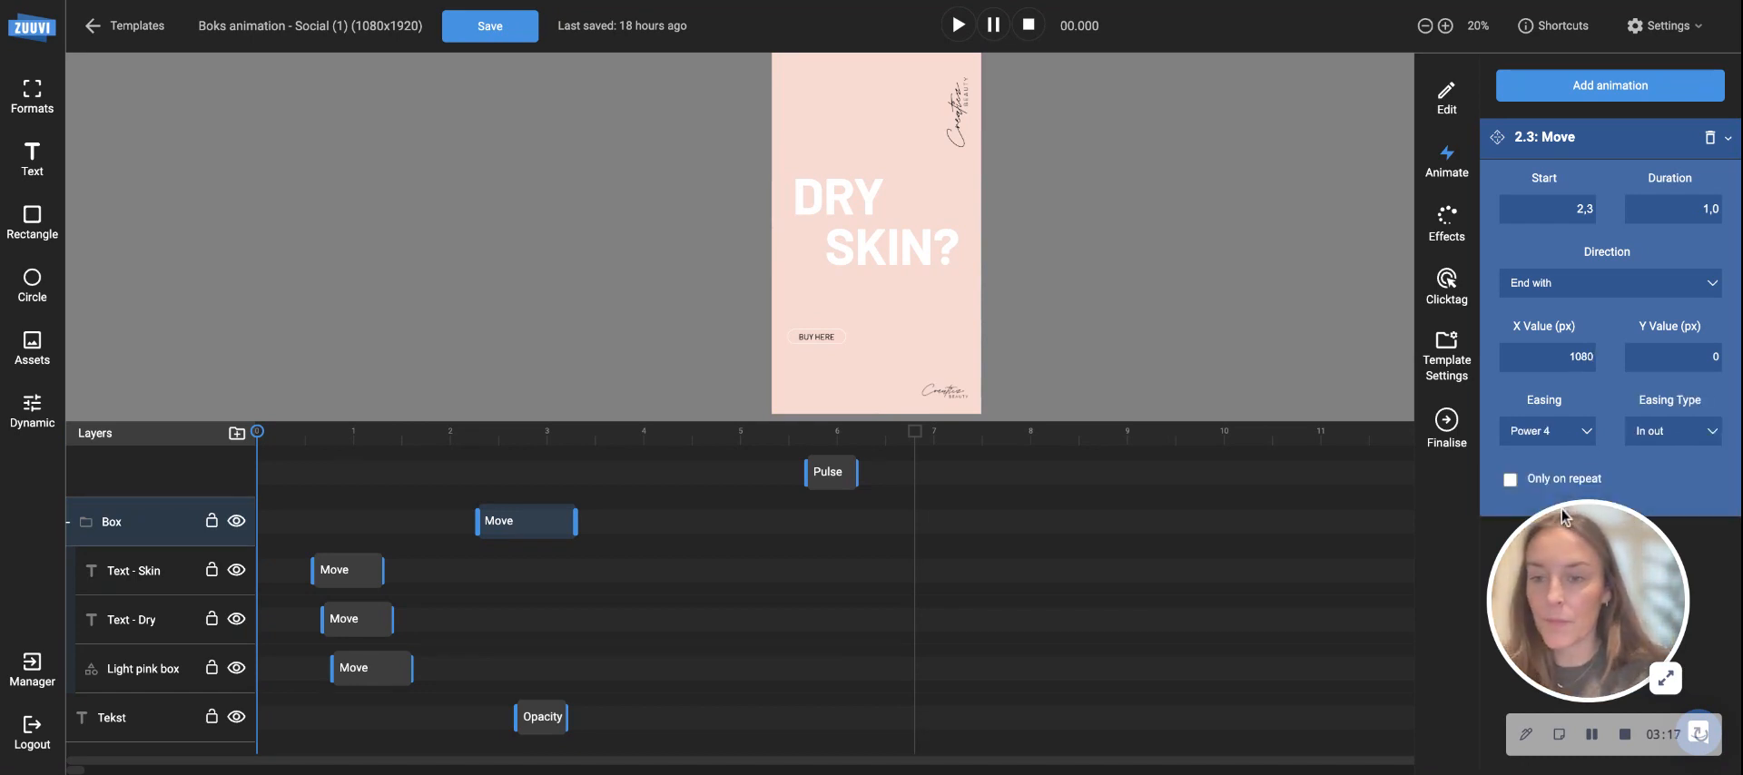
# - Set the Box folder's Move animation to easing type Out, preview the animation and return the playhead to the start
pyautogui.click(1703, 430)
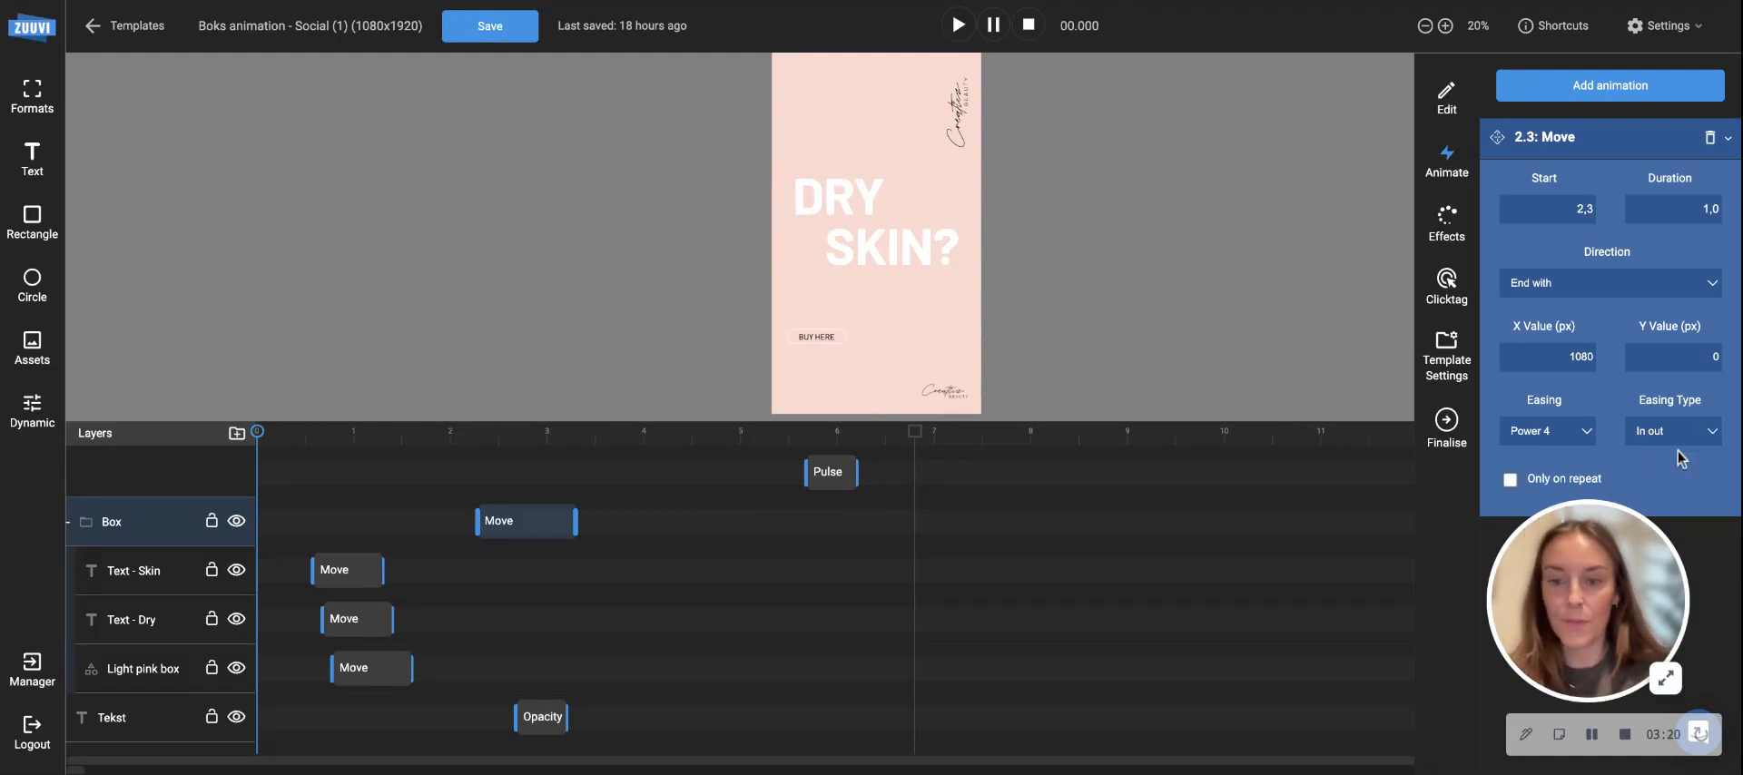
pyautogui.click(1681, 459)
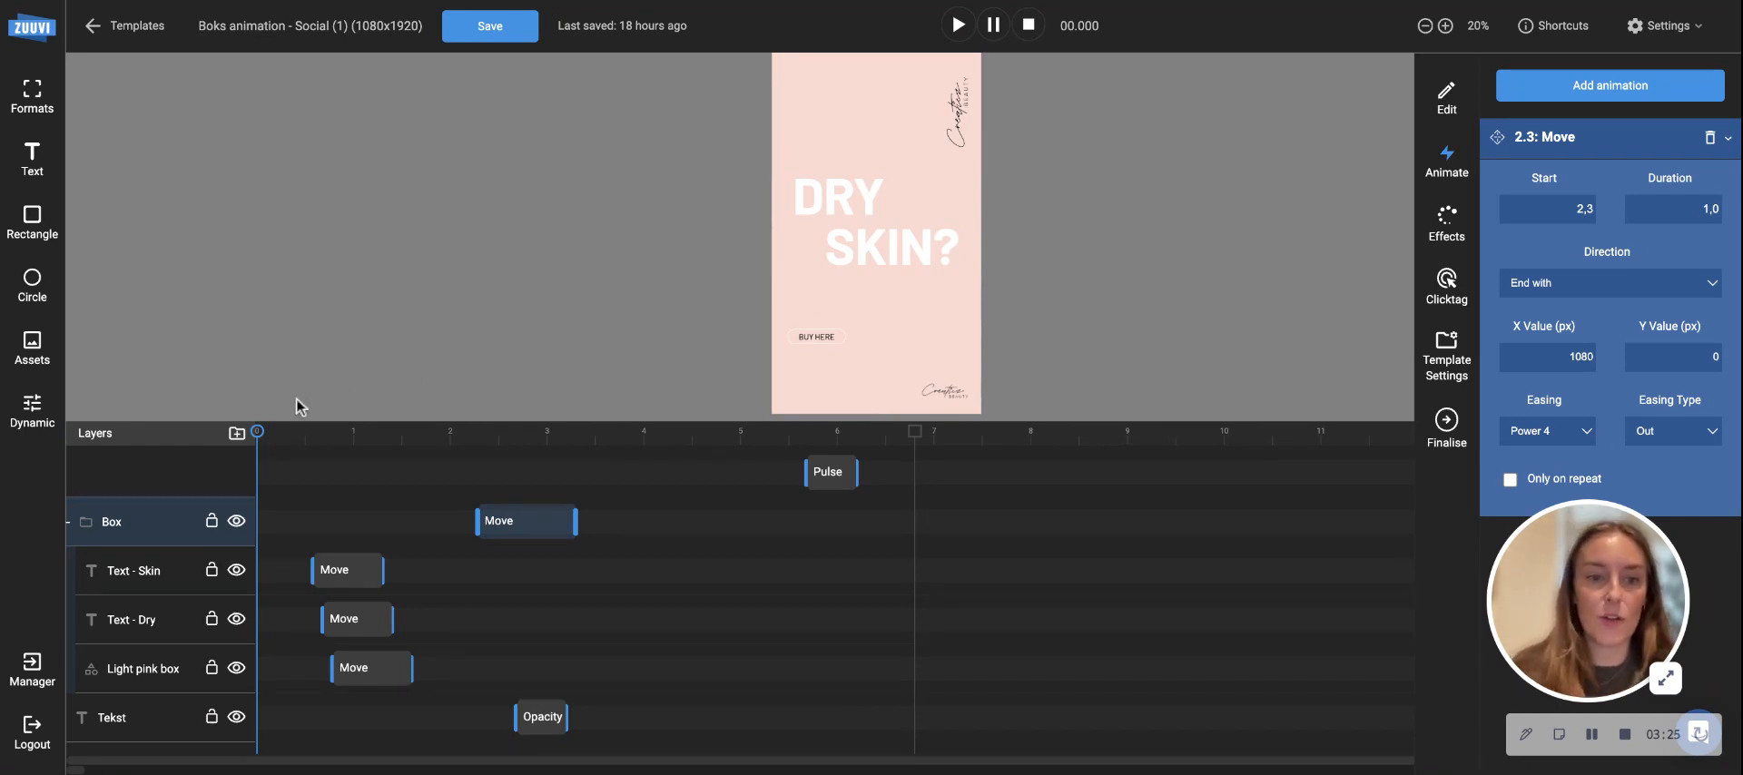
pyautogui.press('space')
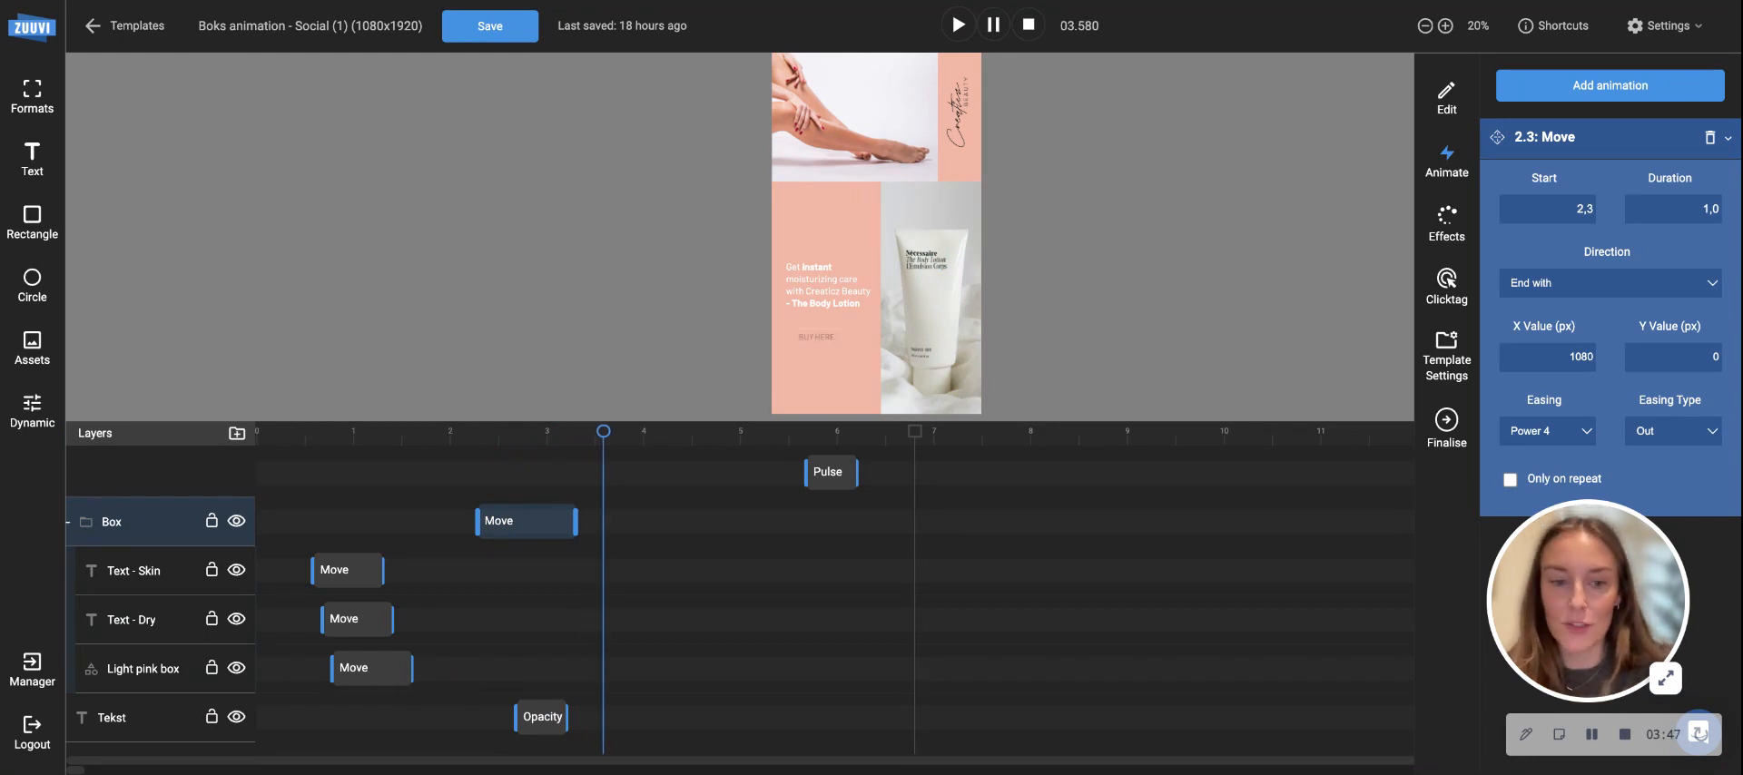
pyautogui.moveTo(603, 432); pyautogui.dragTo(257, 432)
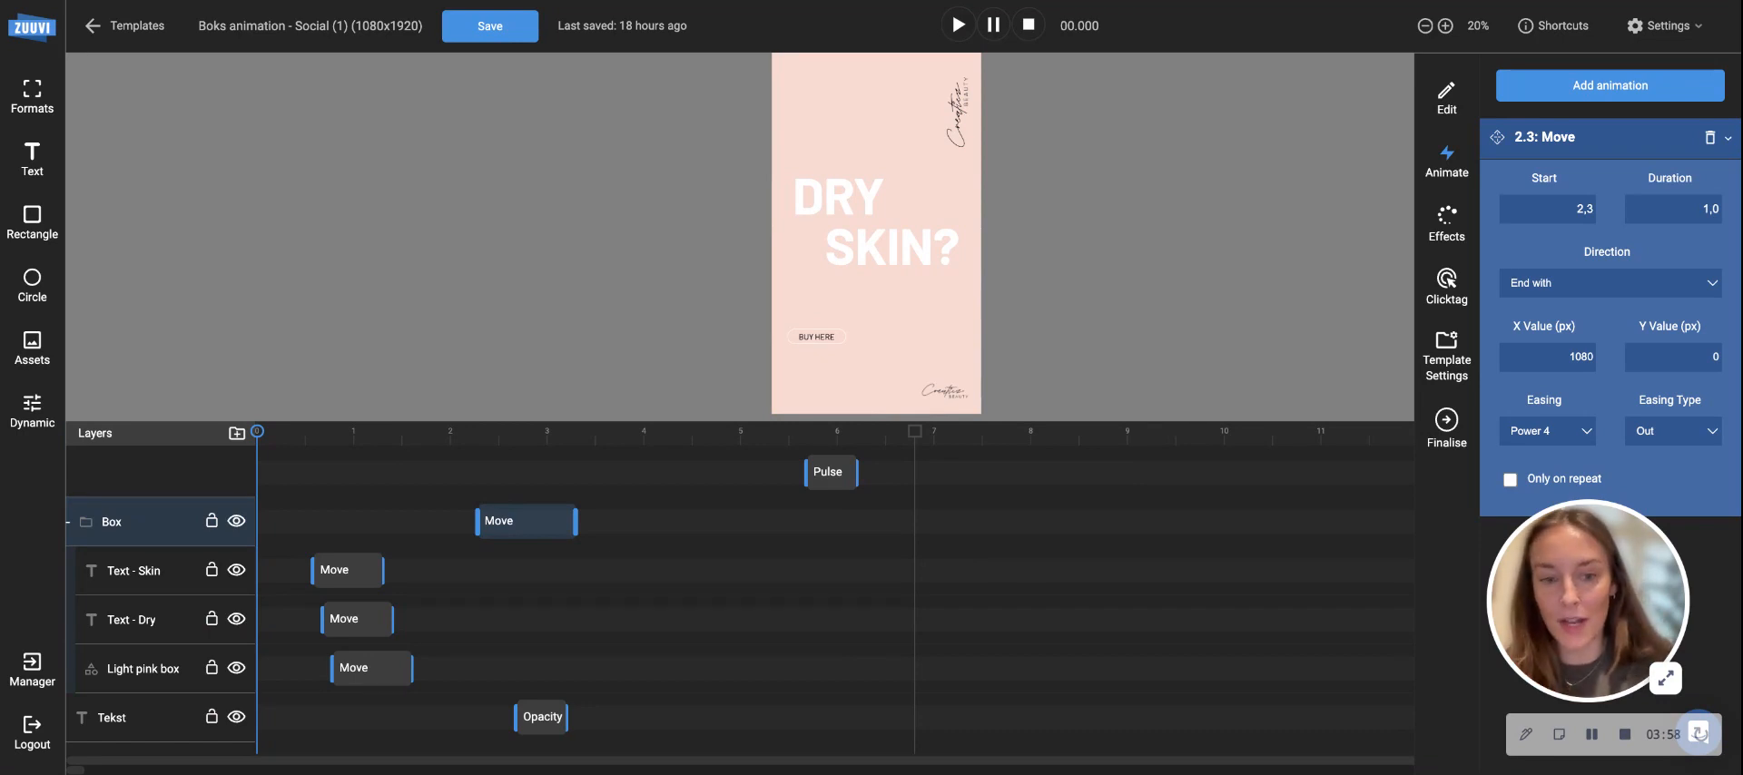
# - Add a Resize X animation to the Dark pink box - top layer with start 2,3
pyautogui.scroll(-5, 136, 557)
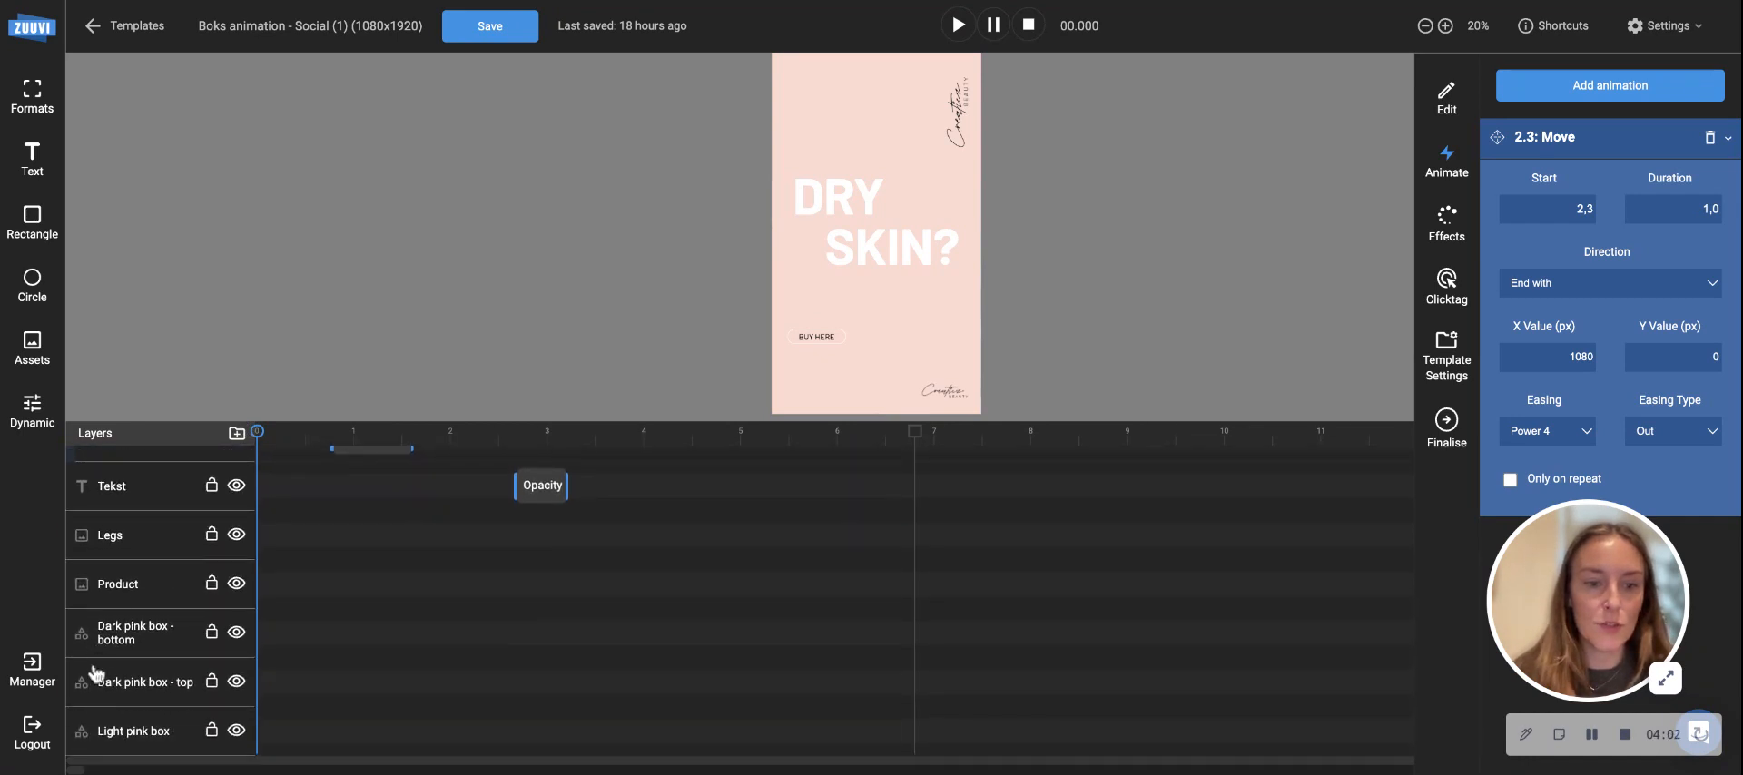
pyautogui.click(120, 690)
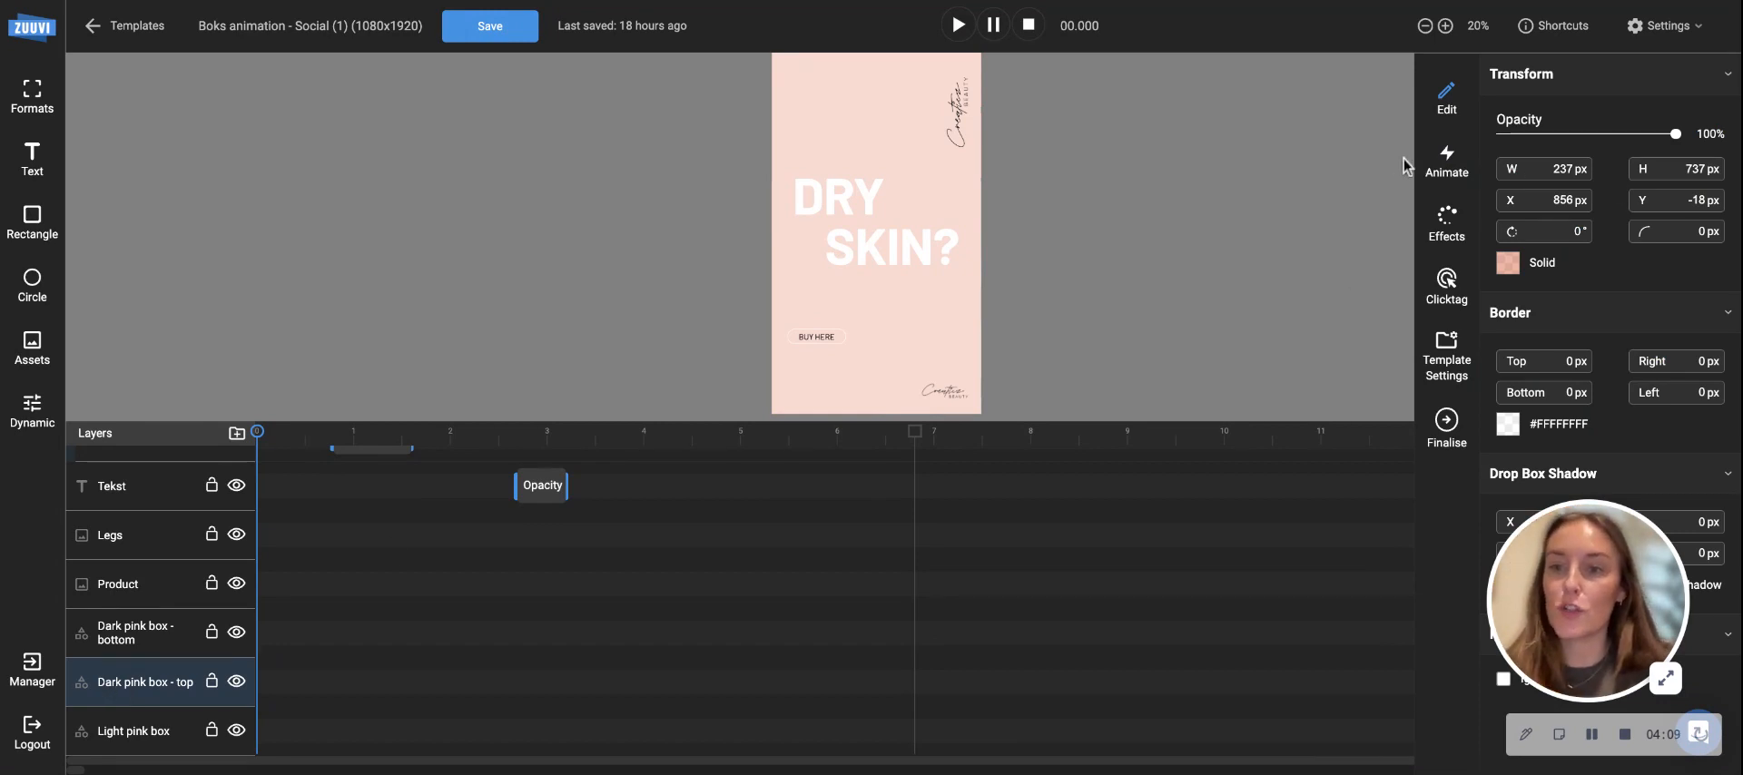
pyautogui.click(1445, 168)
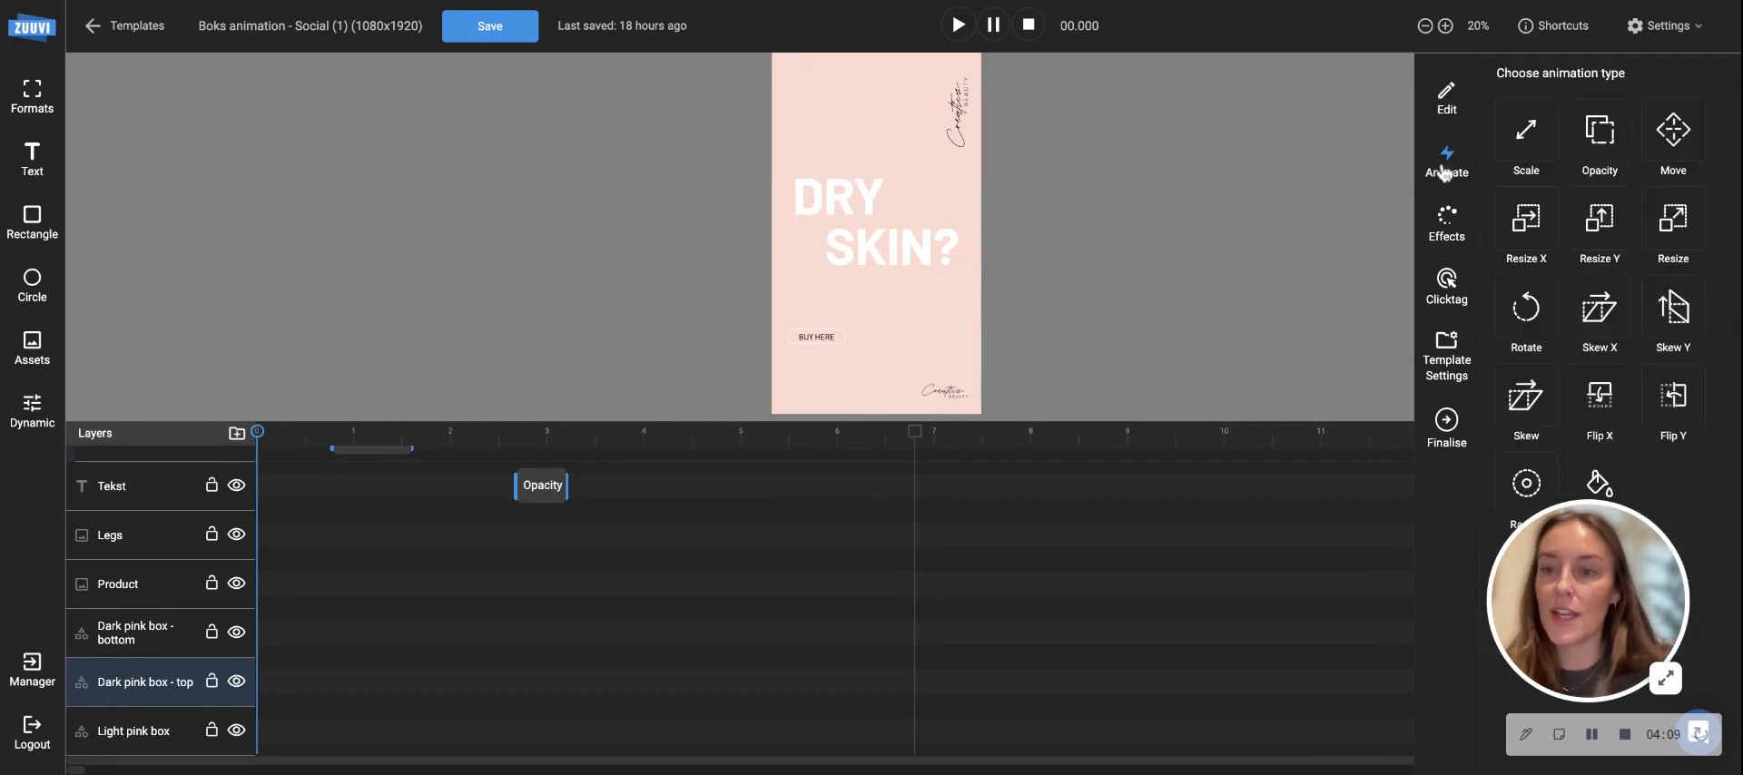
pyautogui.click(1528, 221)
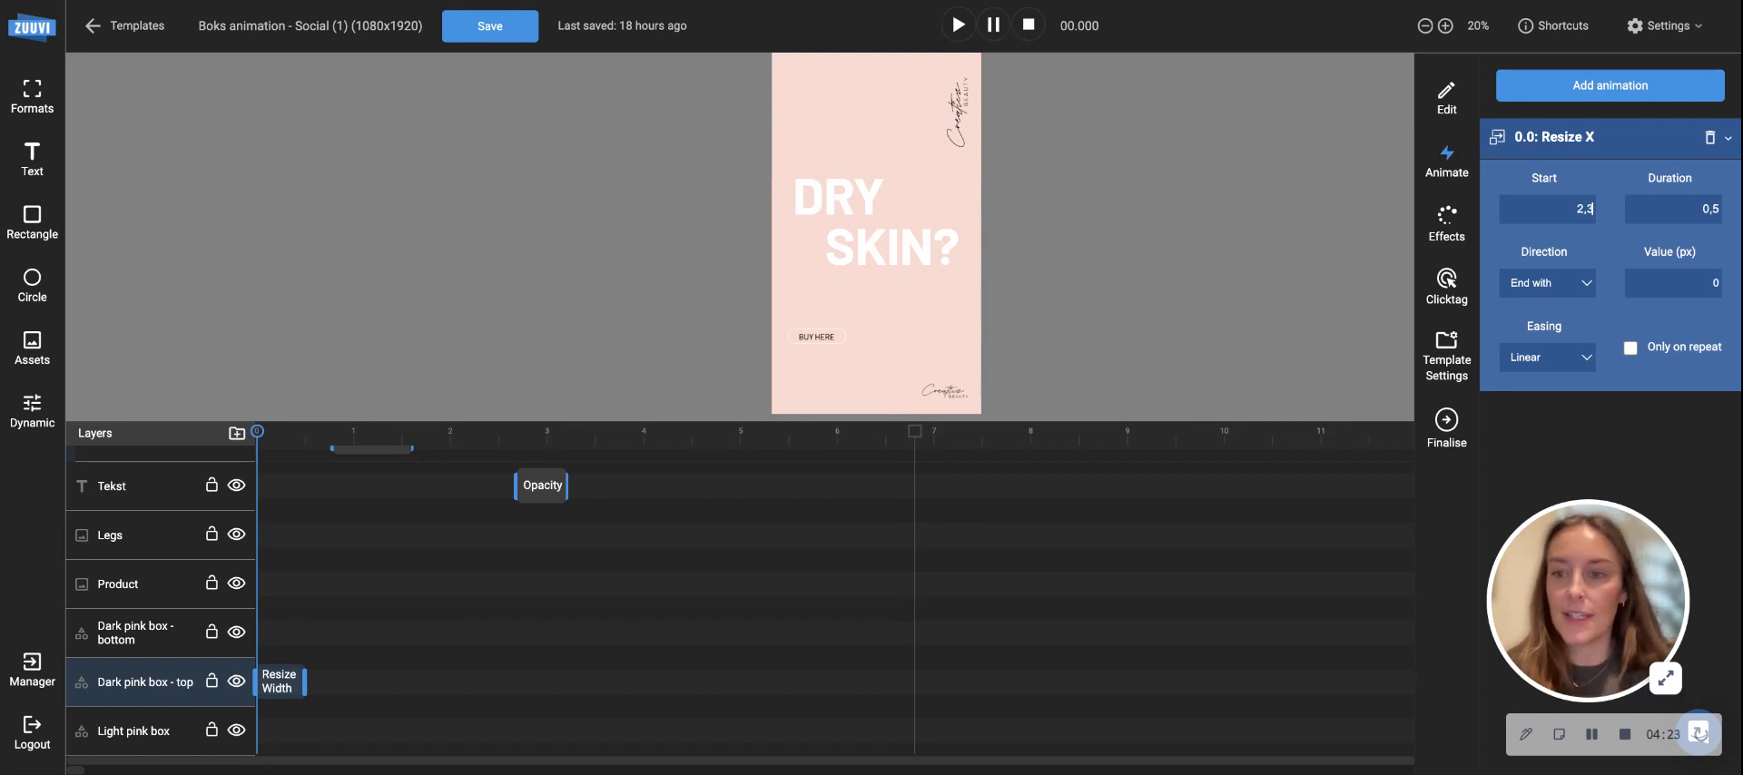
# - Set the Resize X animation's duration to 0,3 with Power 3 easing, and preview the result
pyautogui.click(1710, 209)
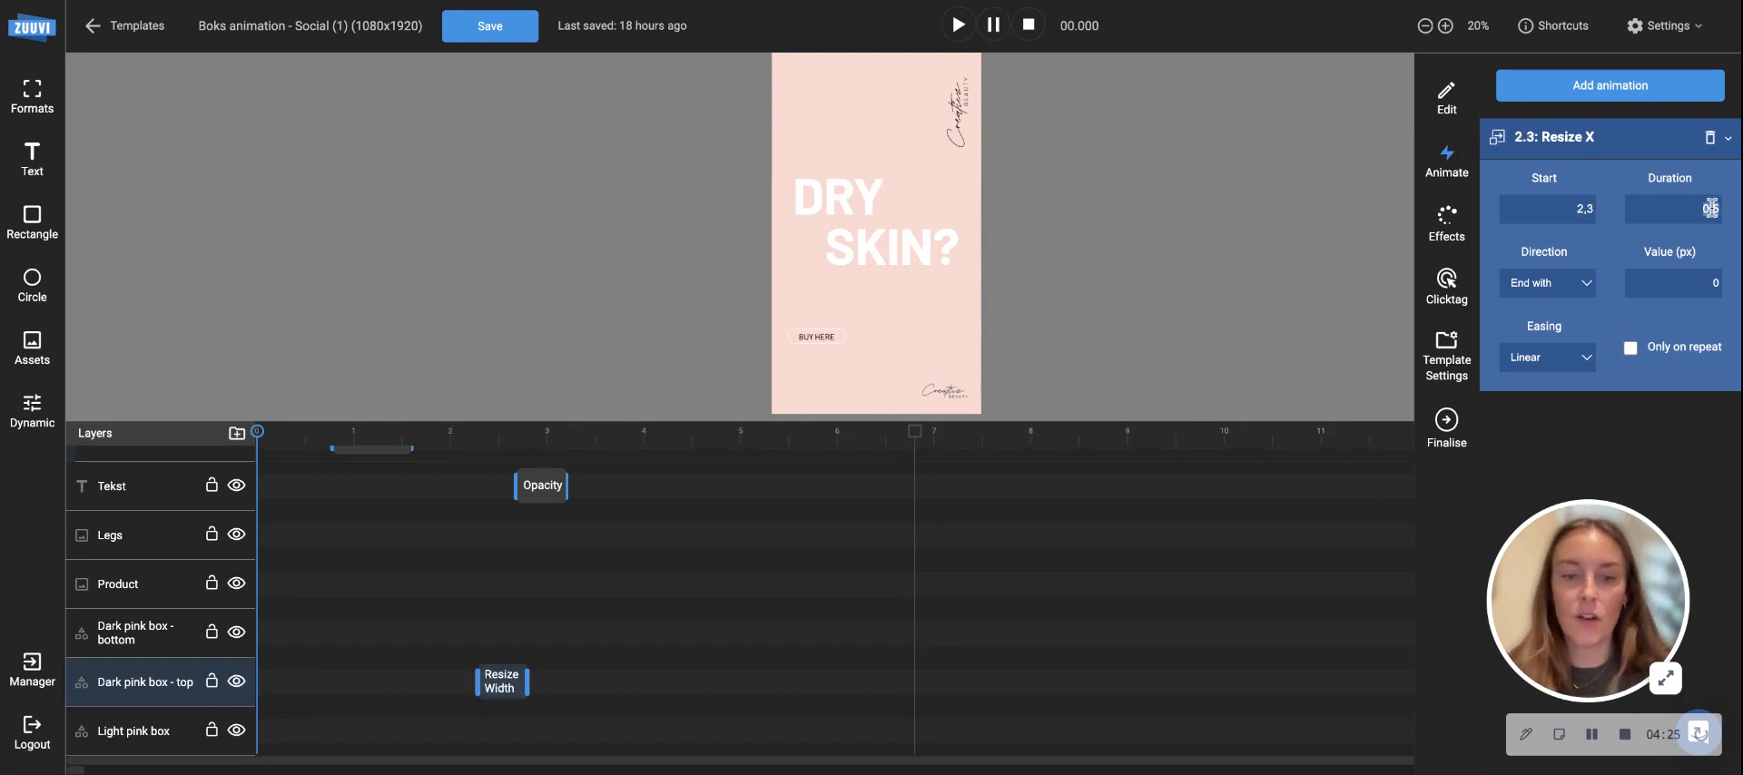
pyautogui.press('BackSpace')
pyautogui.press('BackSpace')
pyautogui.press('BackSpace')
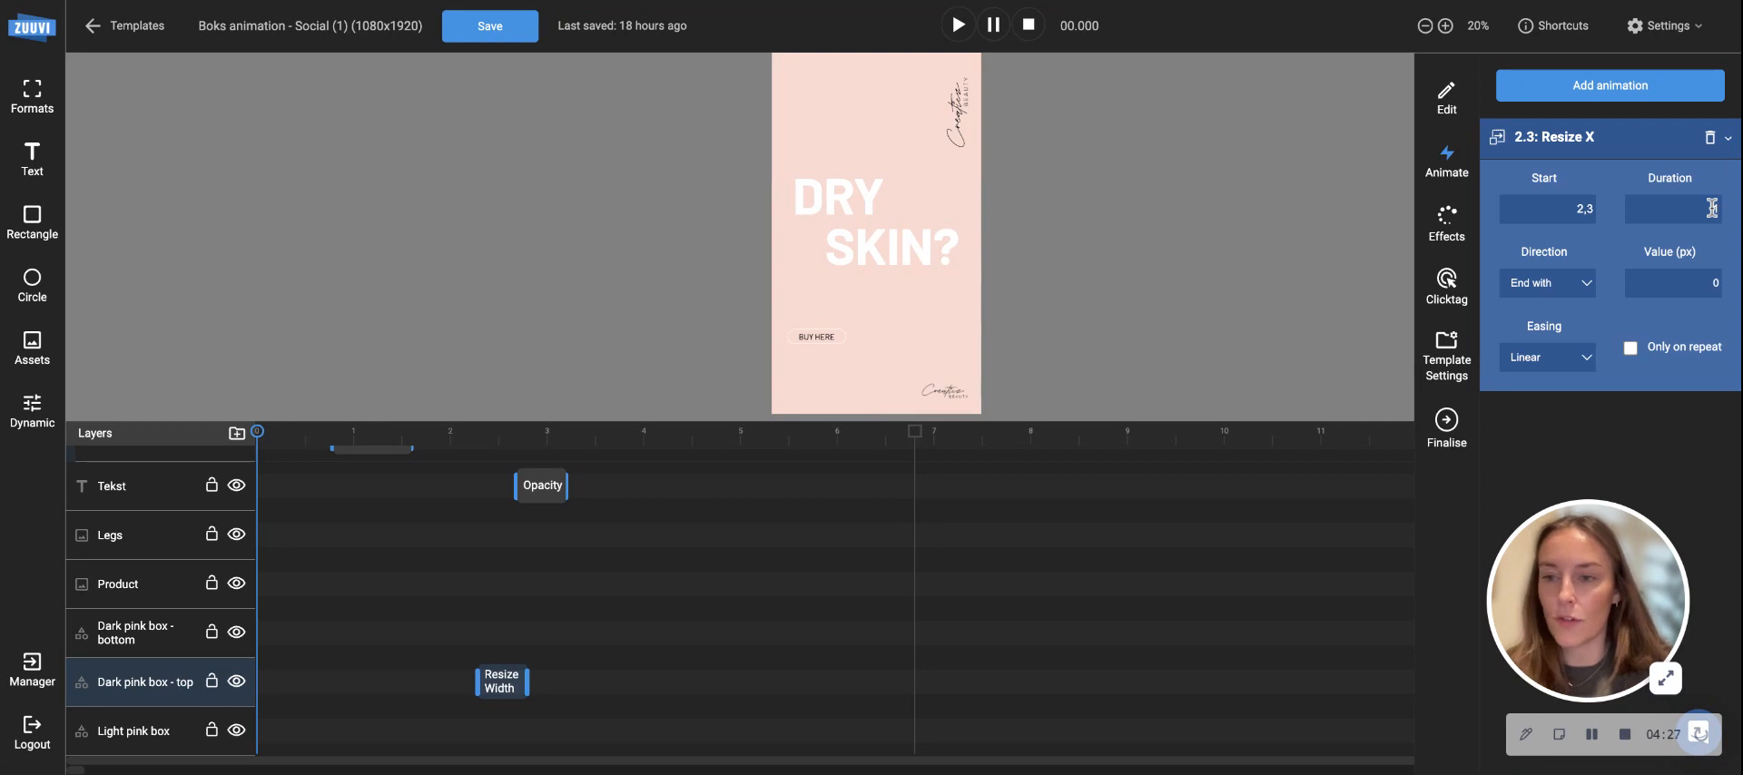
pyautogui.write('0,3')
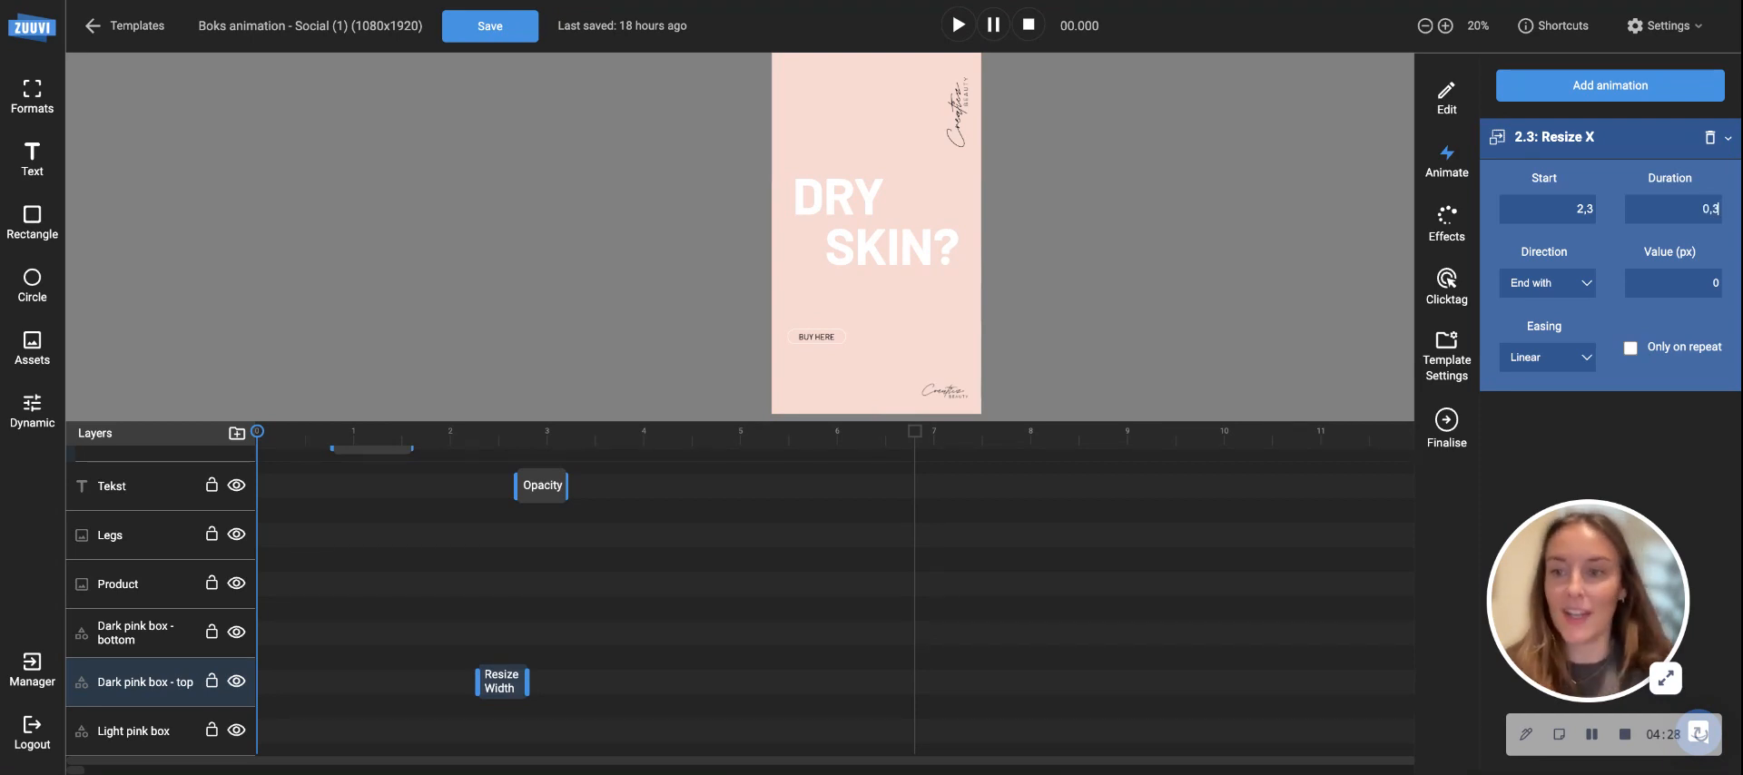
pyautogui.click(1608, 227)
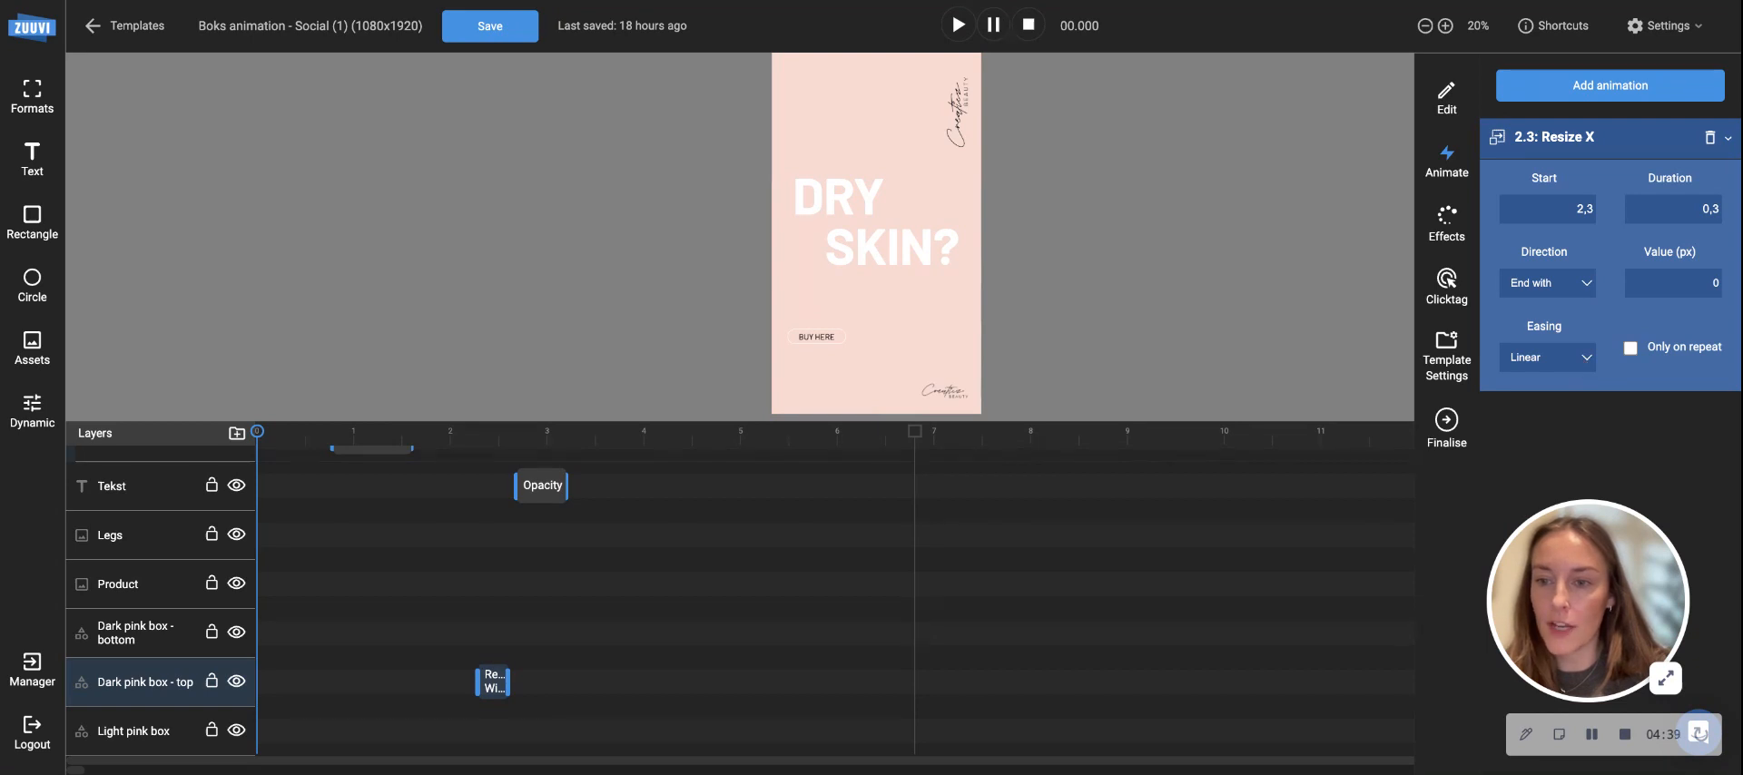
pyautogui.click(1587, 411)
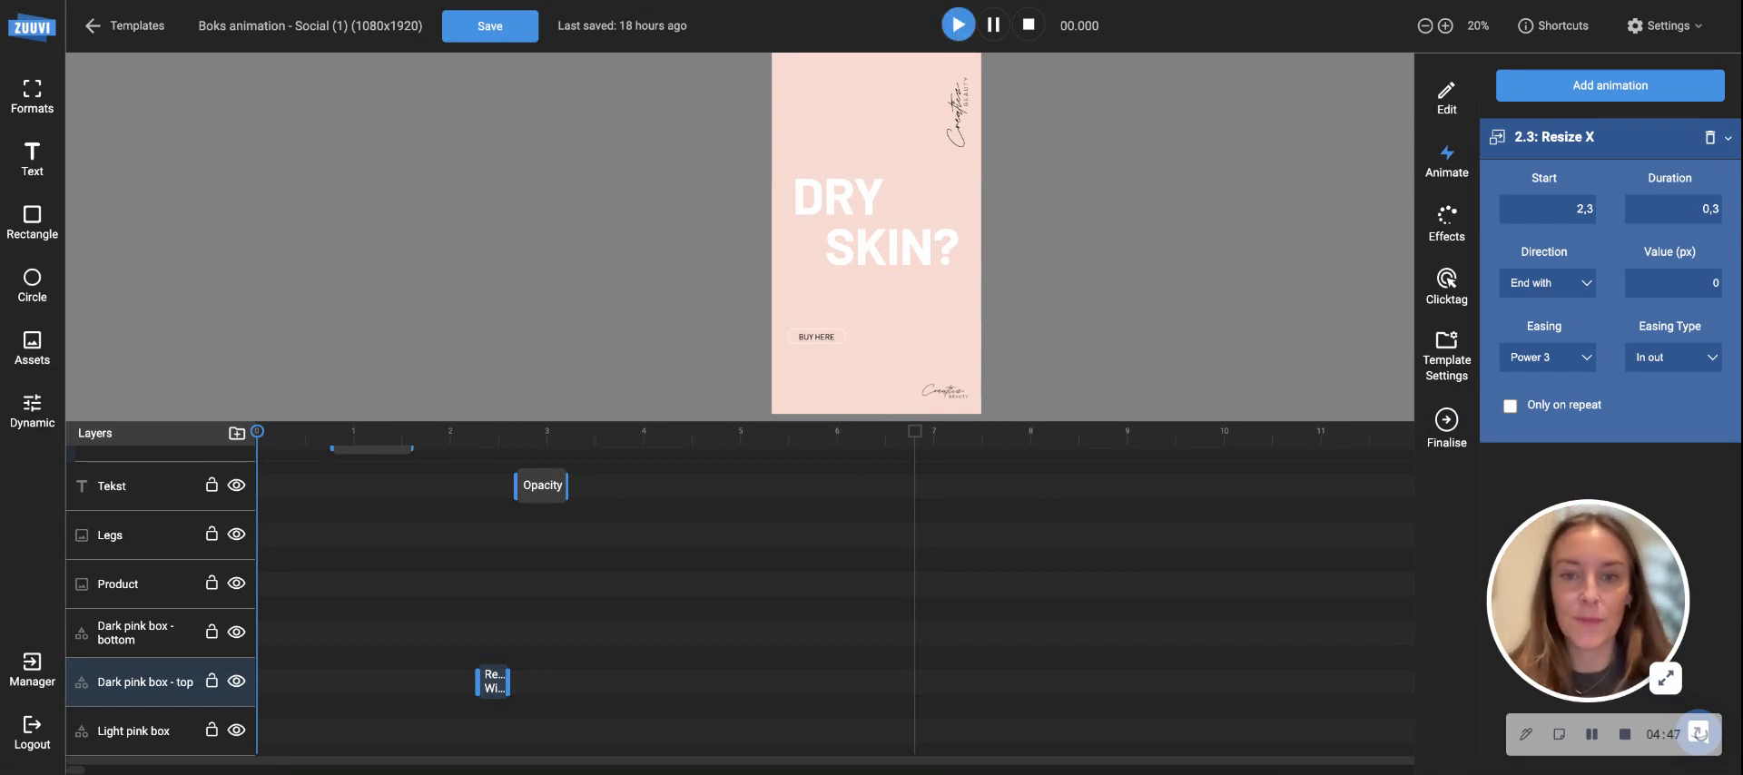
pyautogui.press('space')
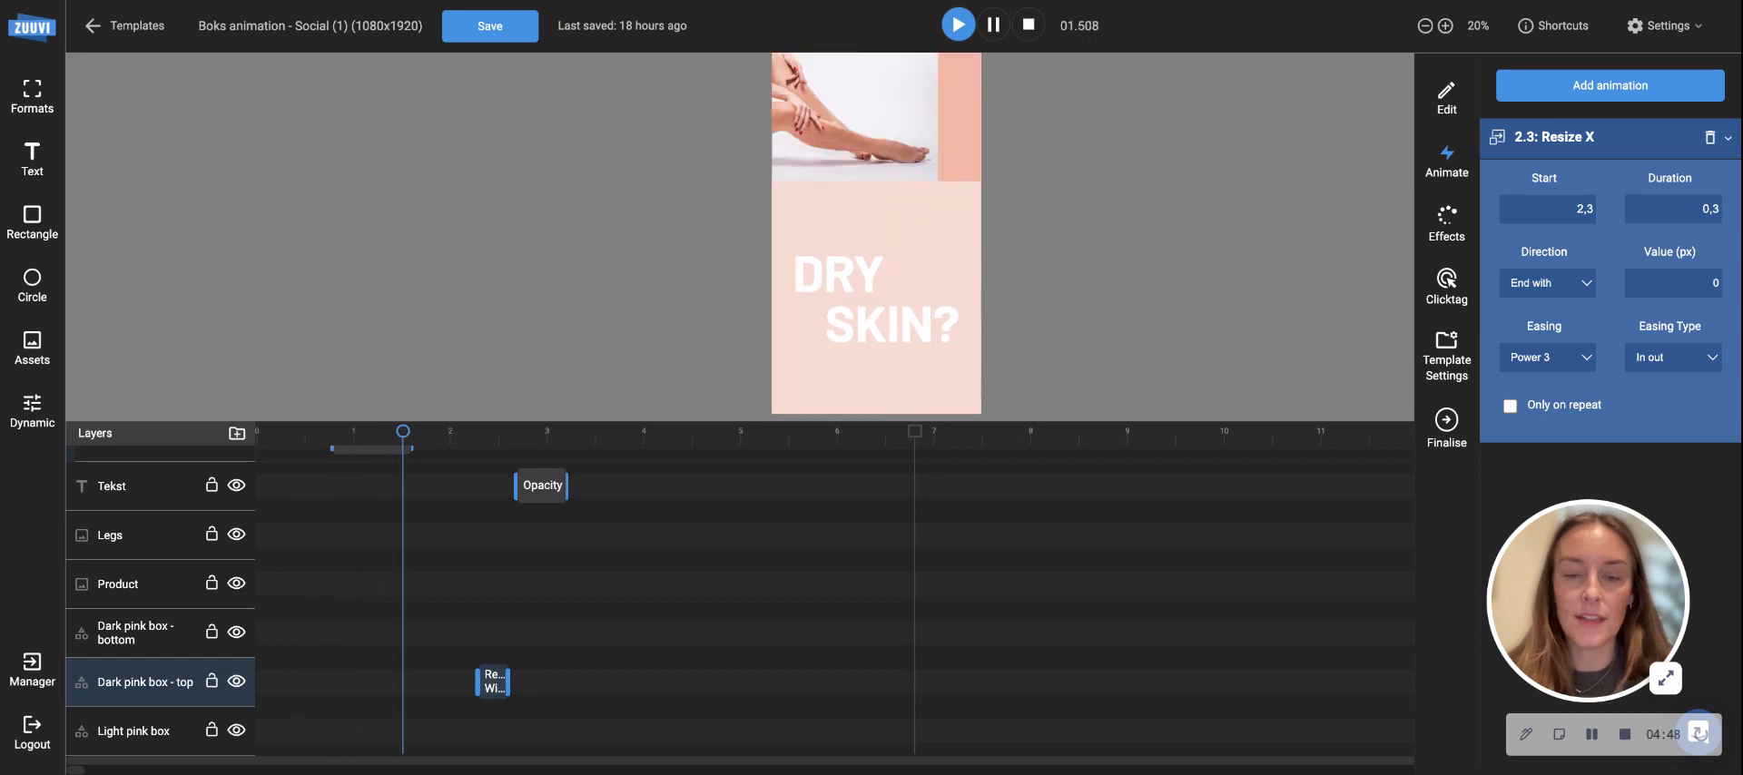